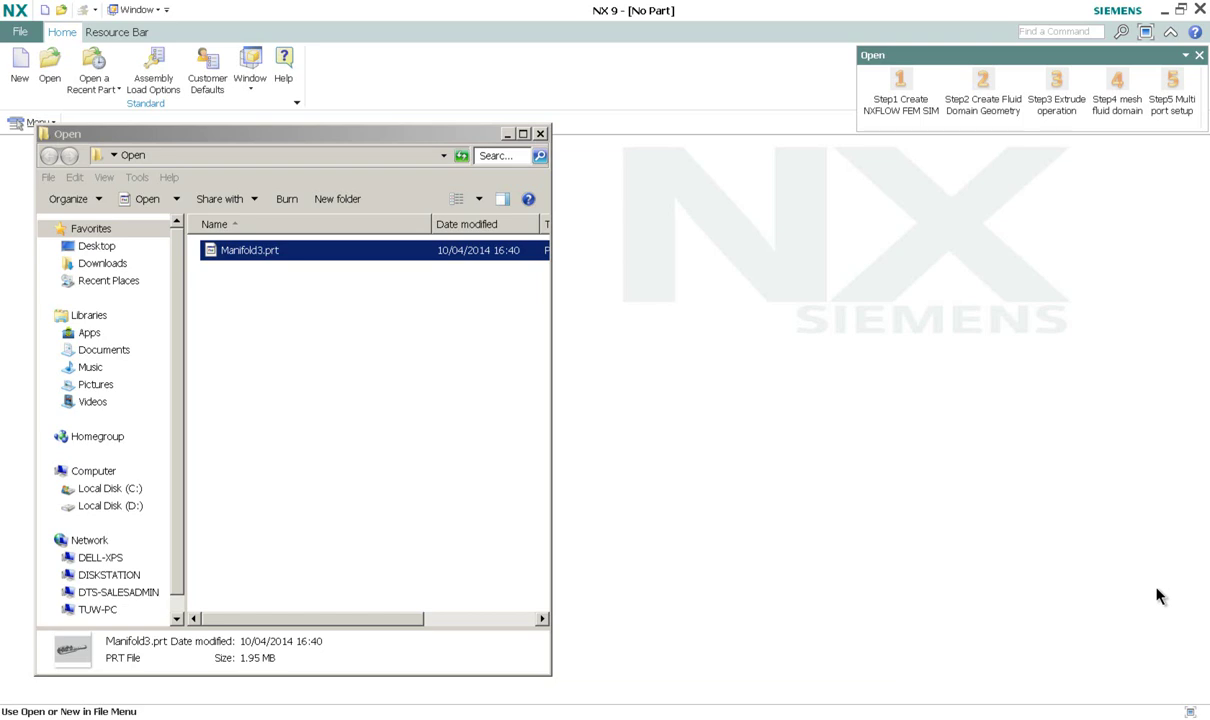
Step: Load the Manifold3.prt exhaust manifold part from the Open dialog
double_click(284, 251)
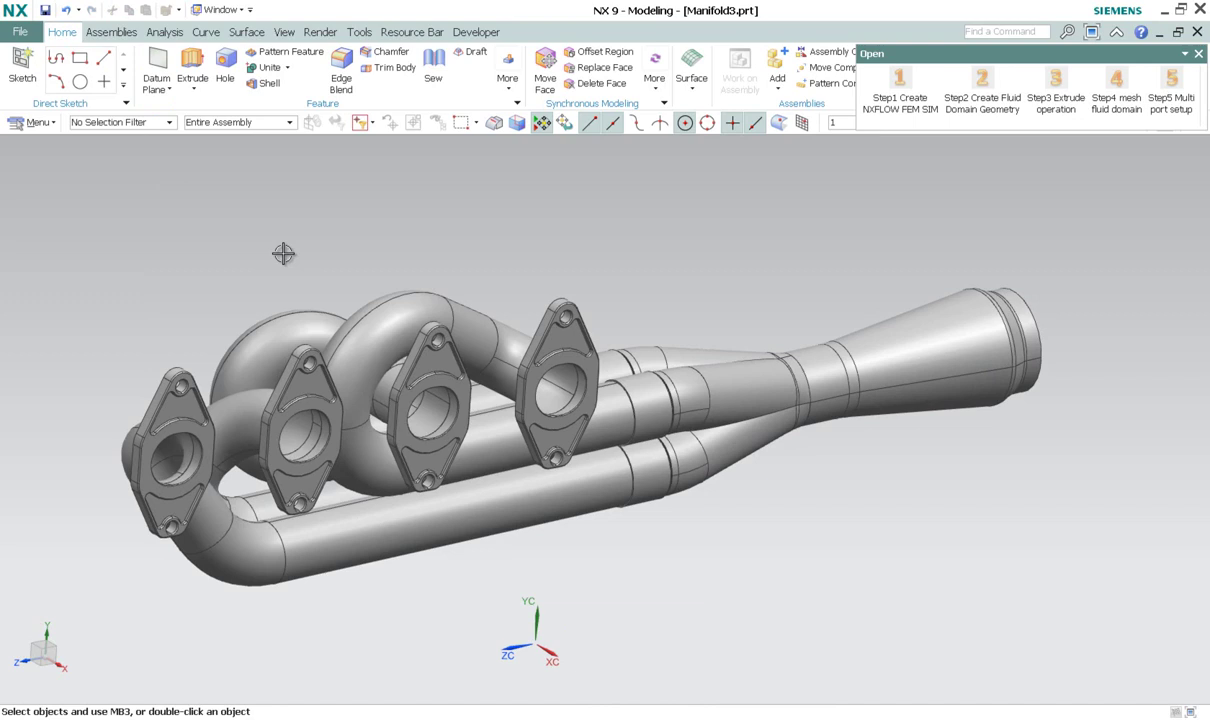
middle_click_drag(284, 253, 284, 253)
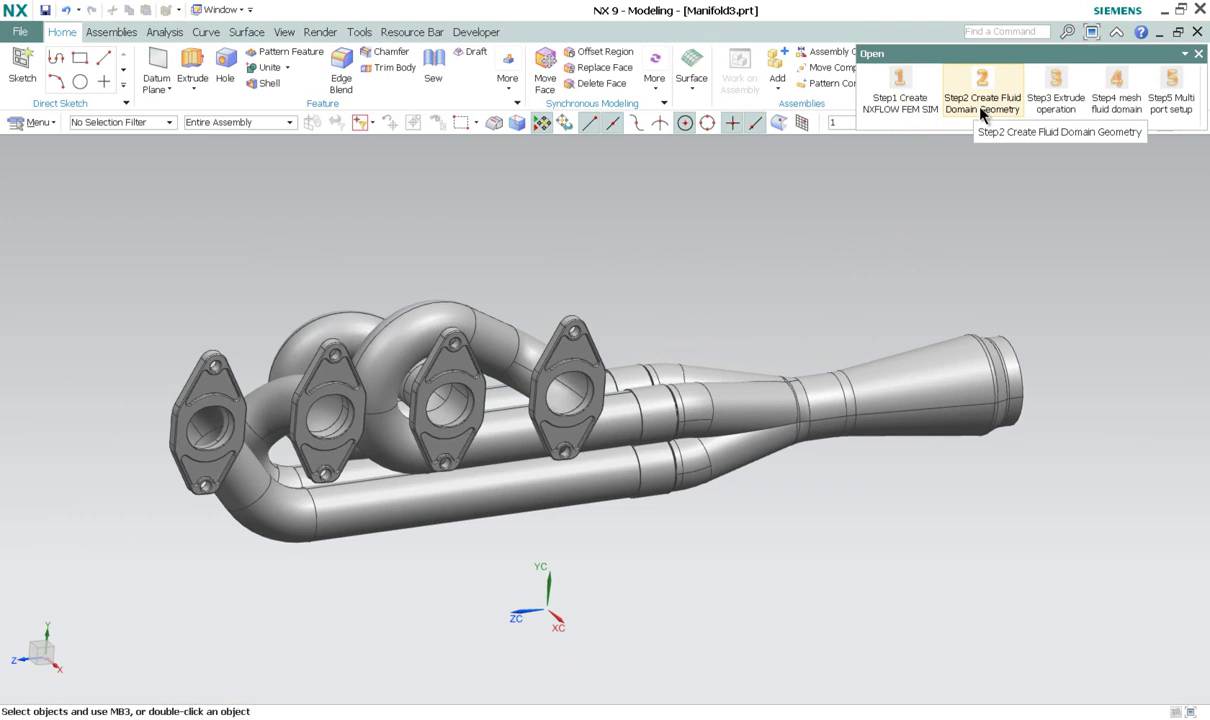
Step: Run Step1 Create NXFLOW FEM SIM on the manifold solid body
left_click(900, 96)
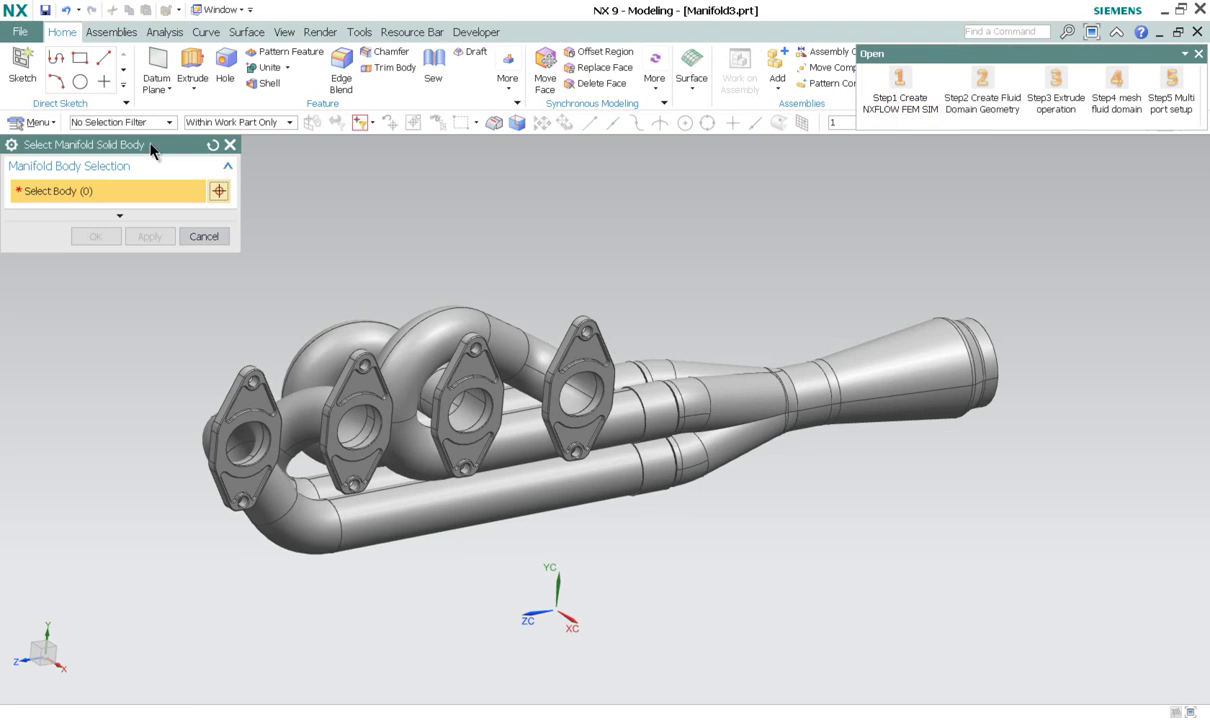
left_click_drag(150, 144, 240, 181)
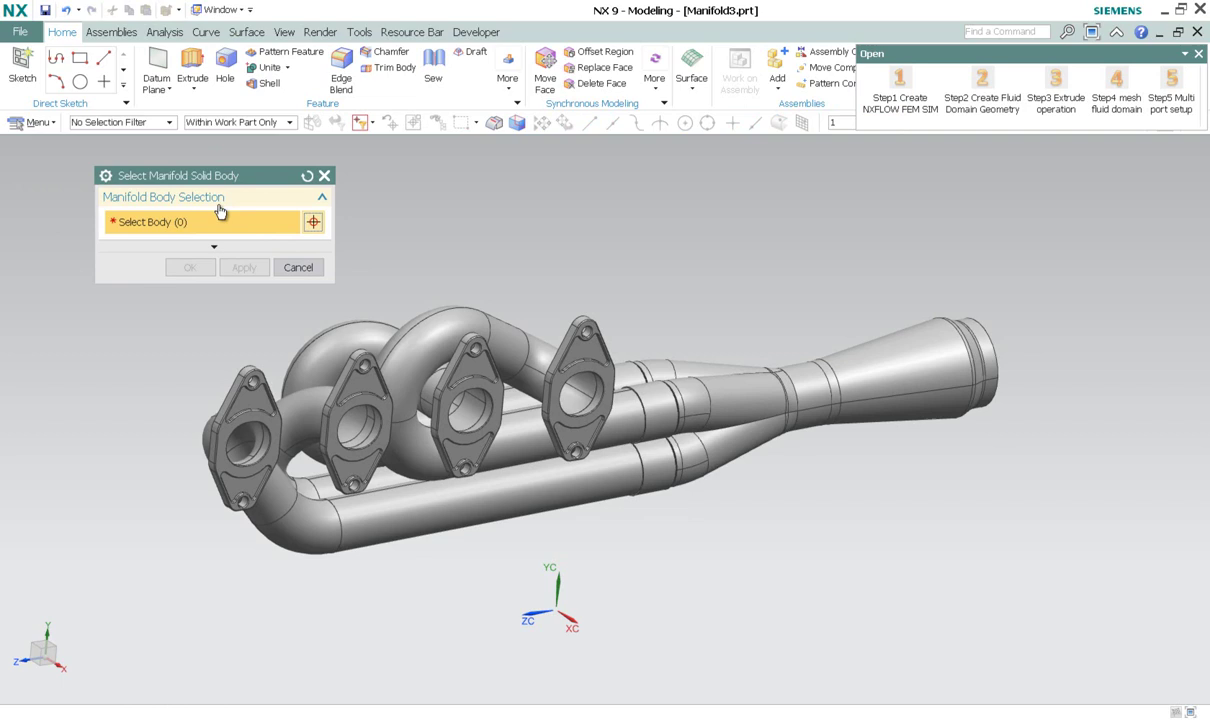
left_click(445, 350)
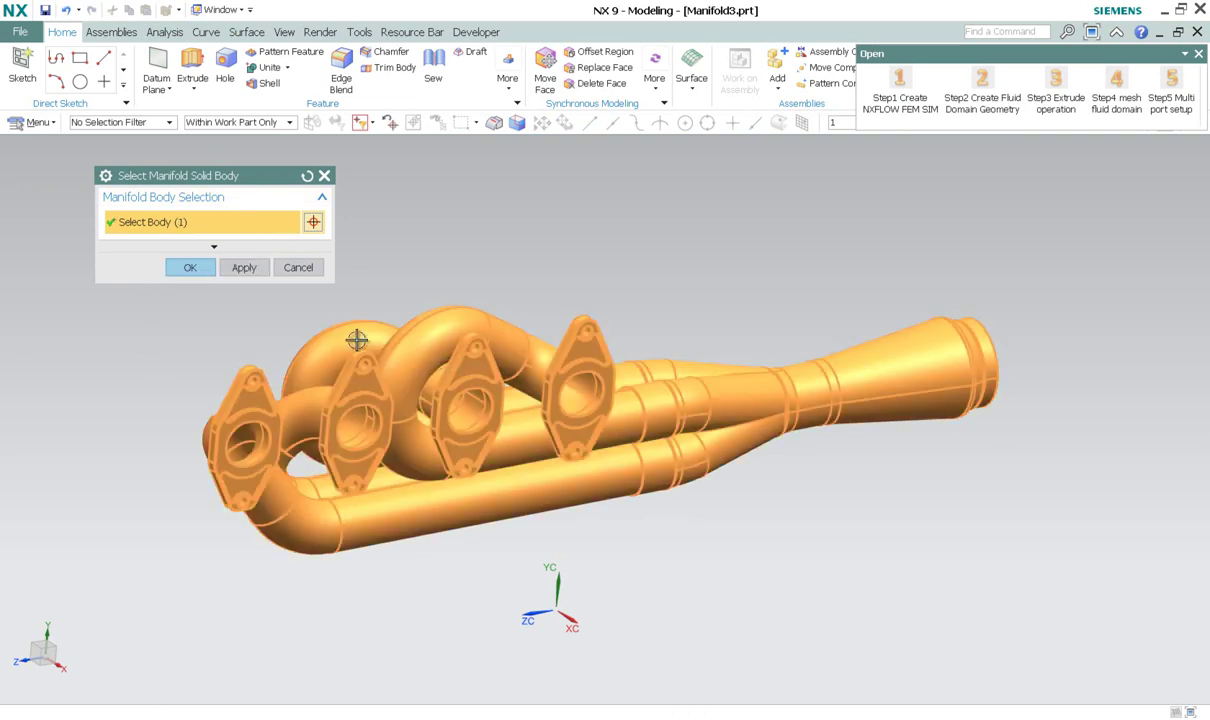
left_click(190, 267)
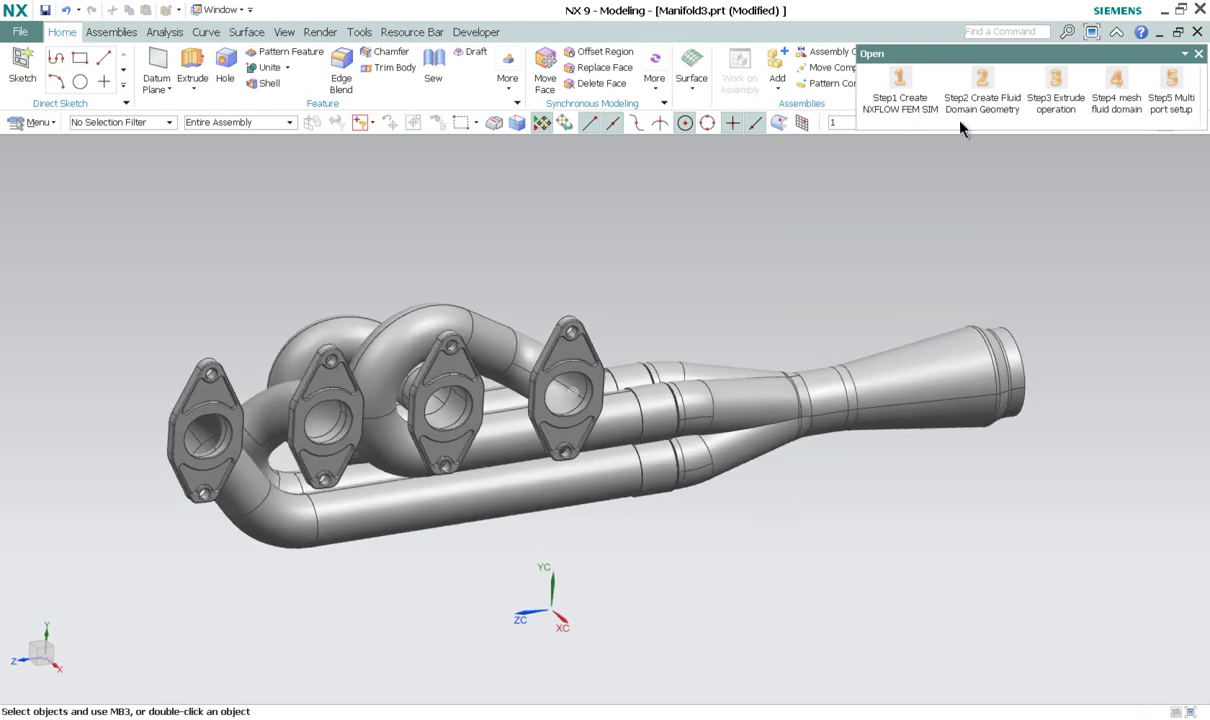
Step: Start Step2 fluid domain geometry, selecting all 184 internal faces from an interior flange face
left_click(979, 110)
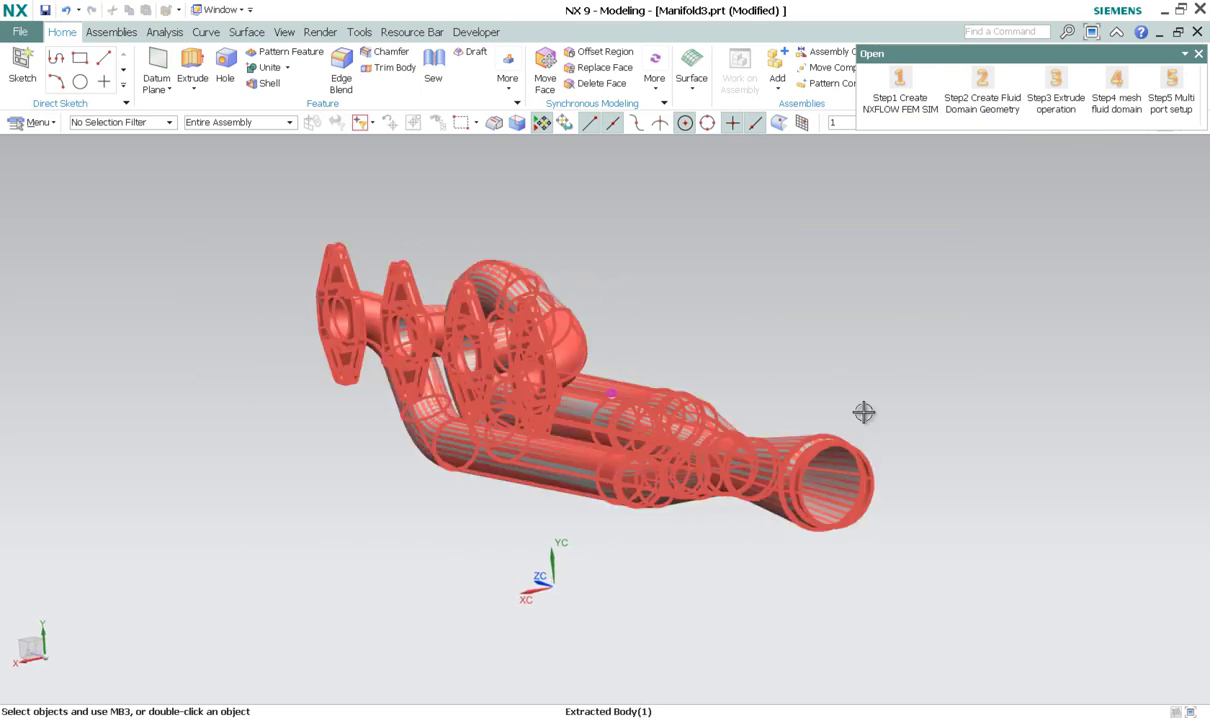
left_click(981, 88)
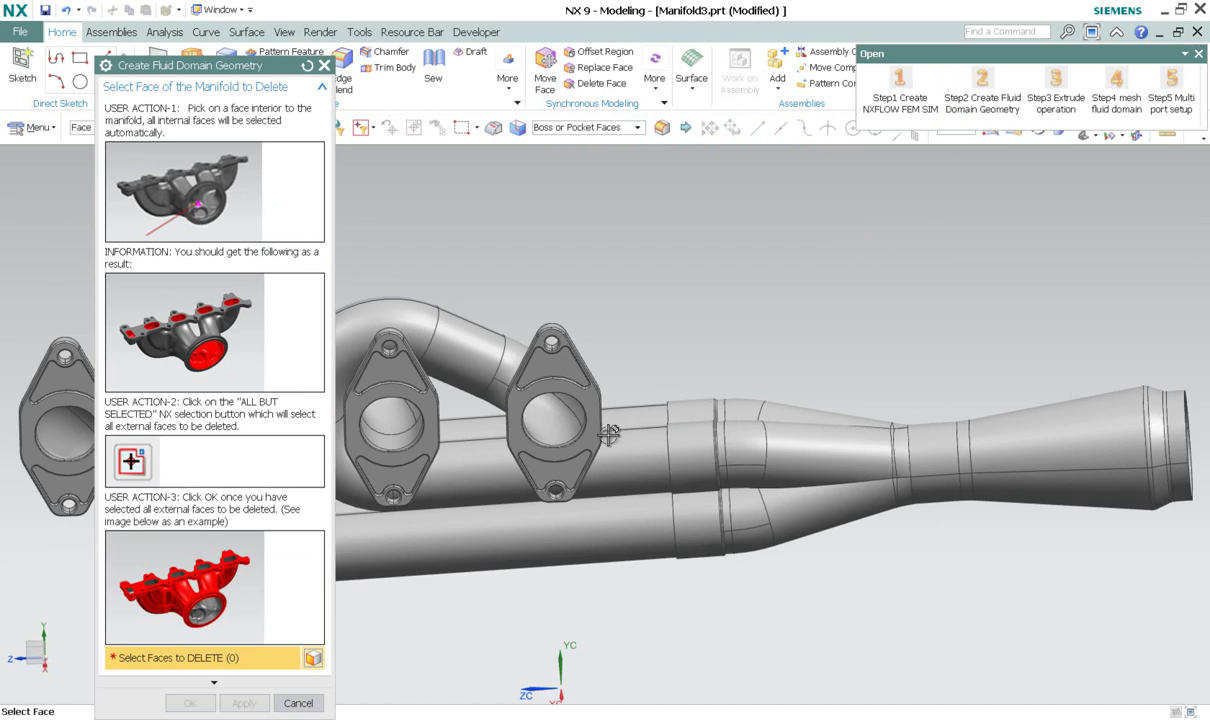
left_click(565, 408)
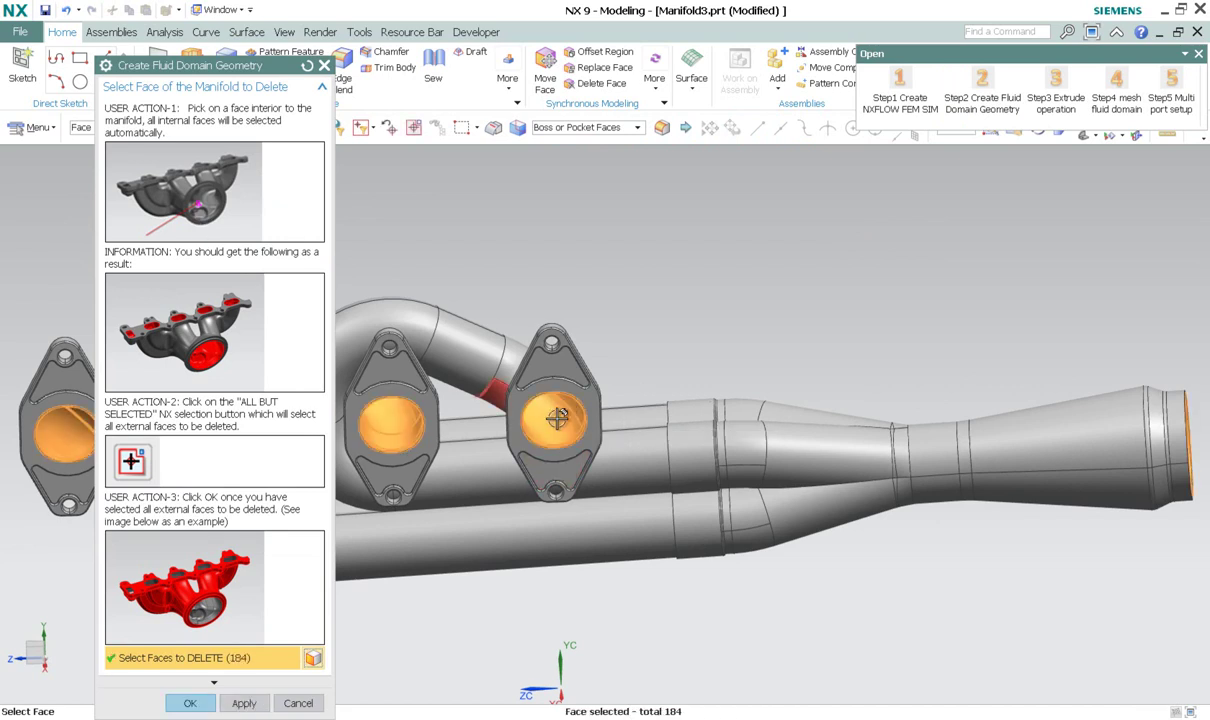
middle_click_drag(560, 418, 144, 438)
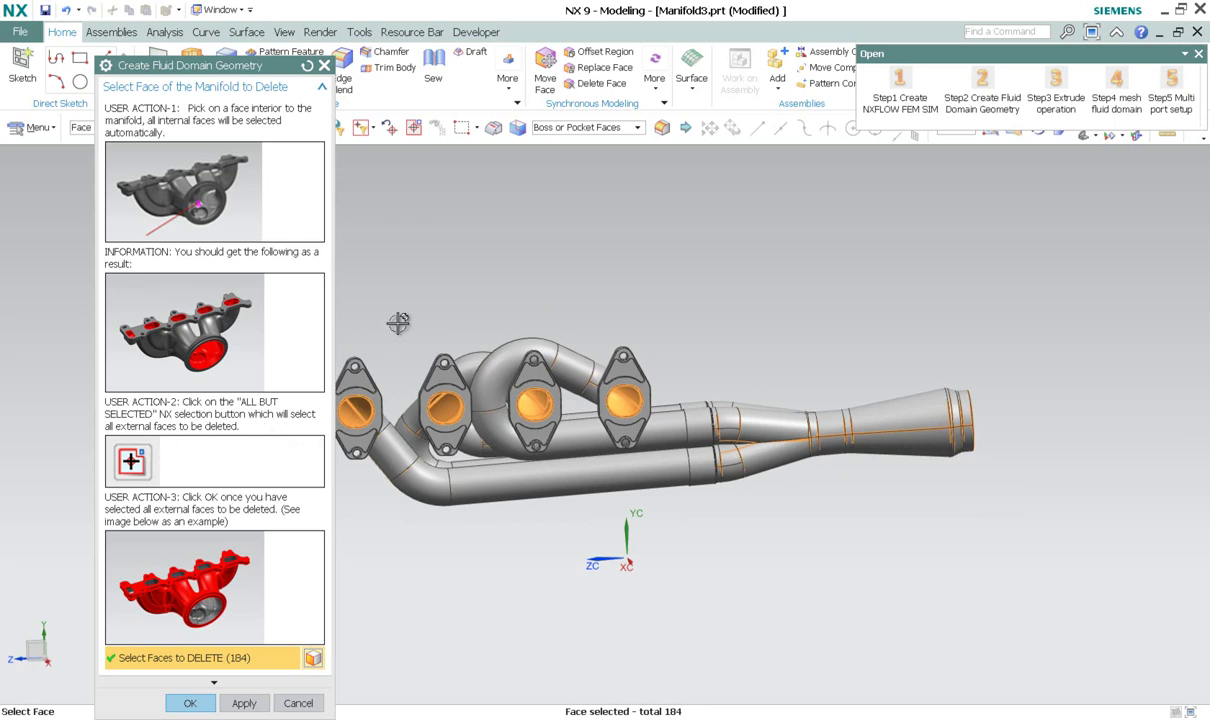
Step: Invert the selection to the 713 external faces and delete them
left_click(416, 128)
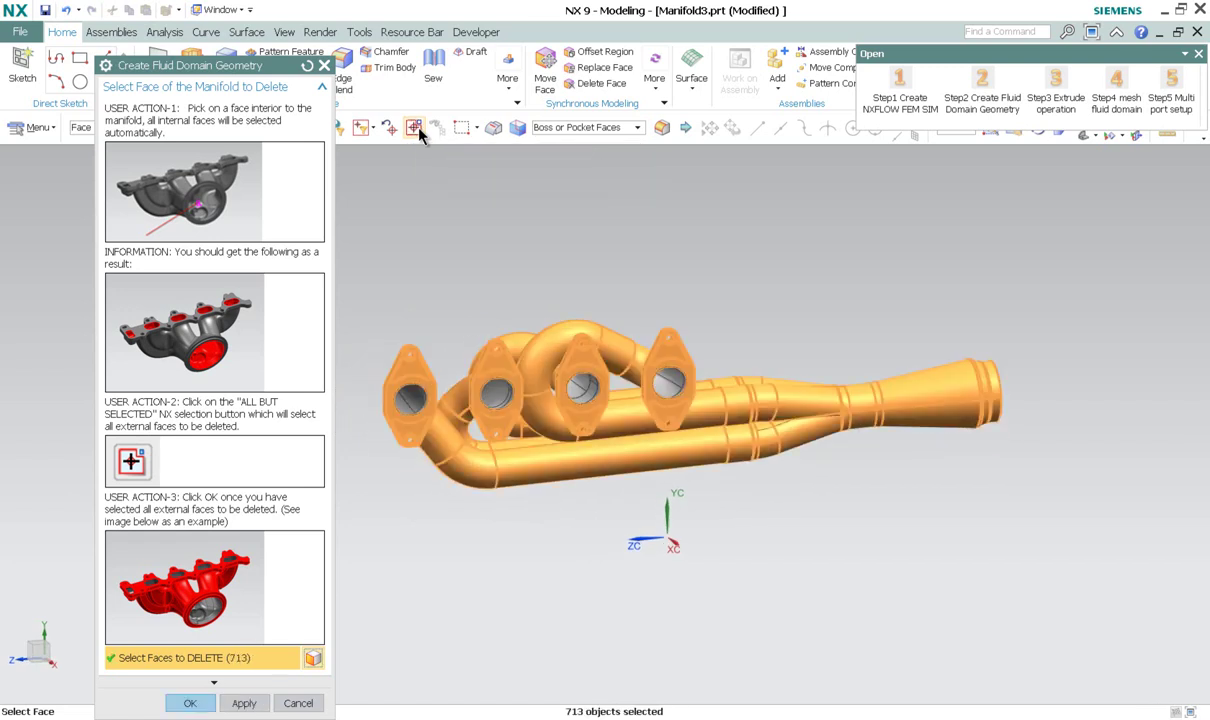
middle_click_drag(475, 219, 462, 300)
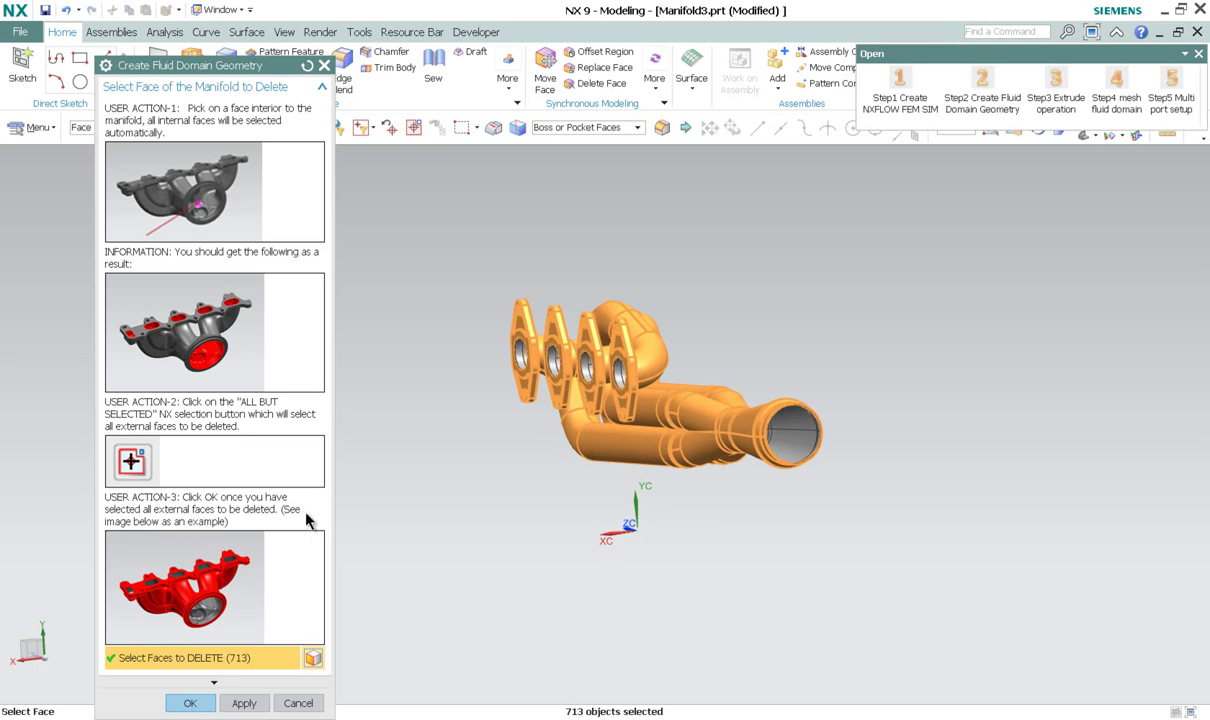
left_click(190, 703)
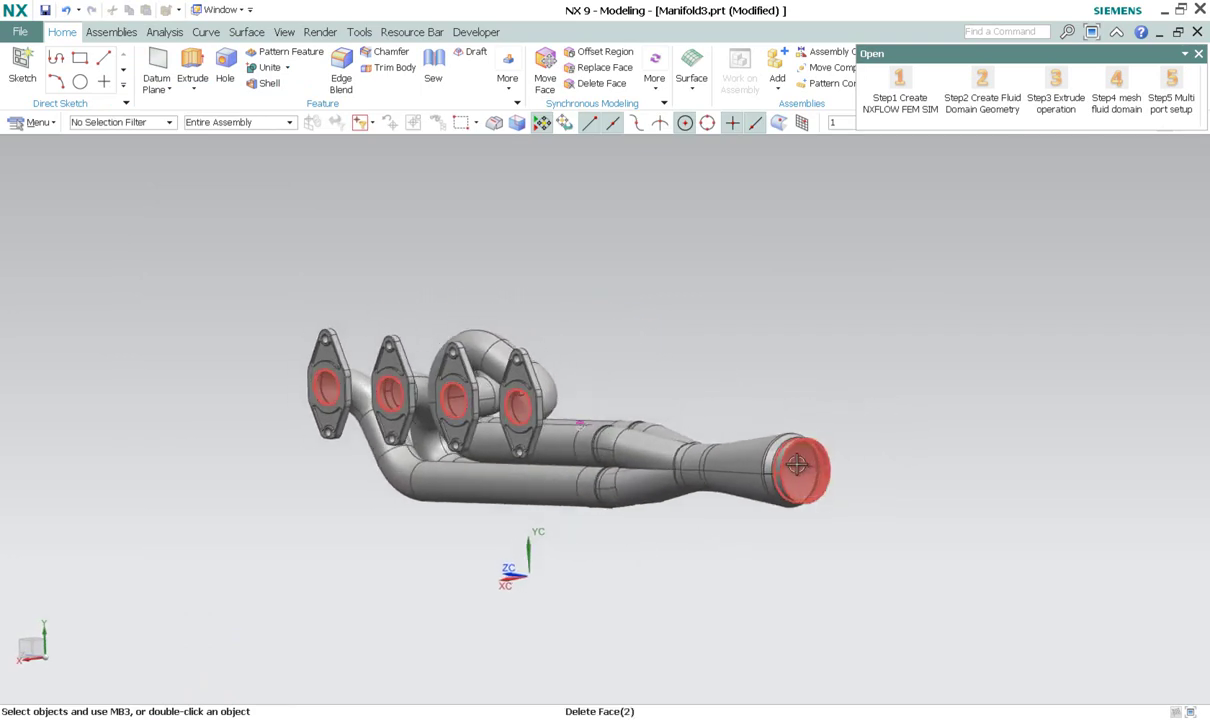
Step: Select the inlet and outlet faces and switch the manifold to shaded display
left_click(820, 468)
mouse_move(721, 589)
middle_mouse_down()
mouse_move(763, 595)
mouse_move(732, 591)
mouse_move(770, 648)
mouse_move(726, 618)
mouse_move(717, 589)
middle_mouse_up()
right_click_drag(717, 589, 716, 618)
middle_click_drag(726, 546, 1061, 81)
Step: Extrude plenum chambers with Step3 over the four manifold inlet faces
left_click(1066, 82)
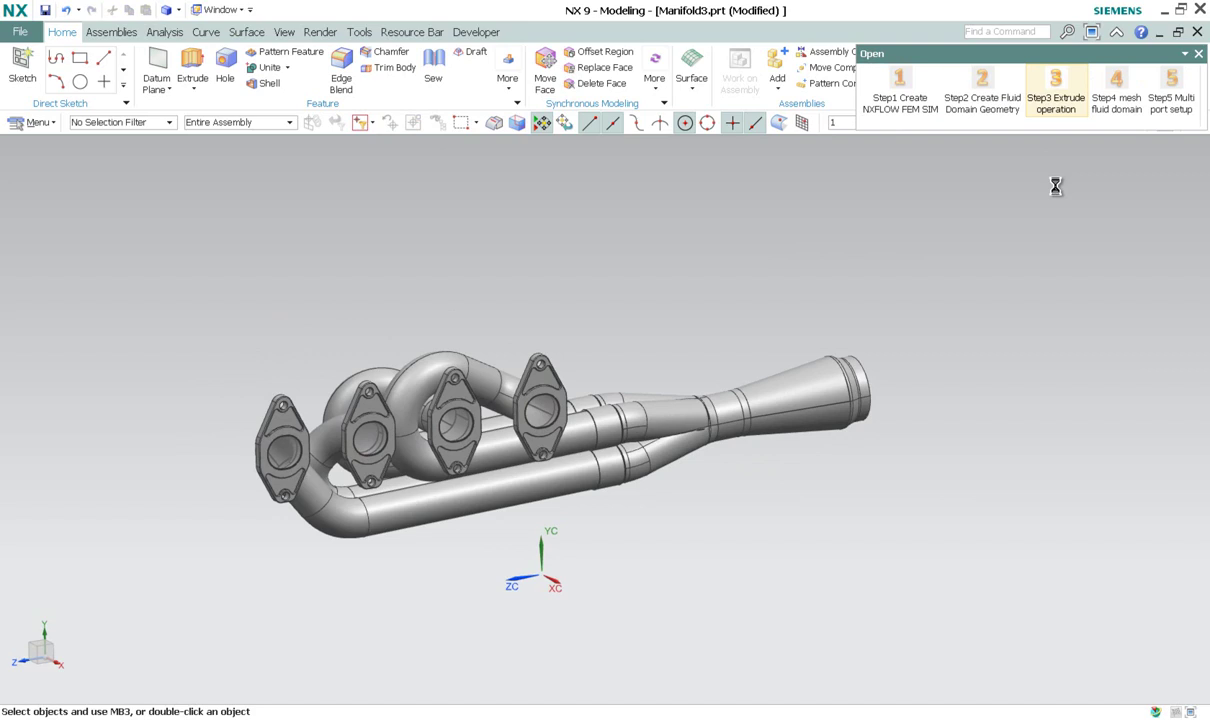
middle_click_drag(705, 190, 155, 115)
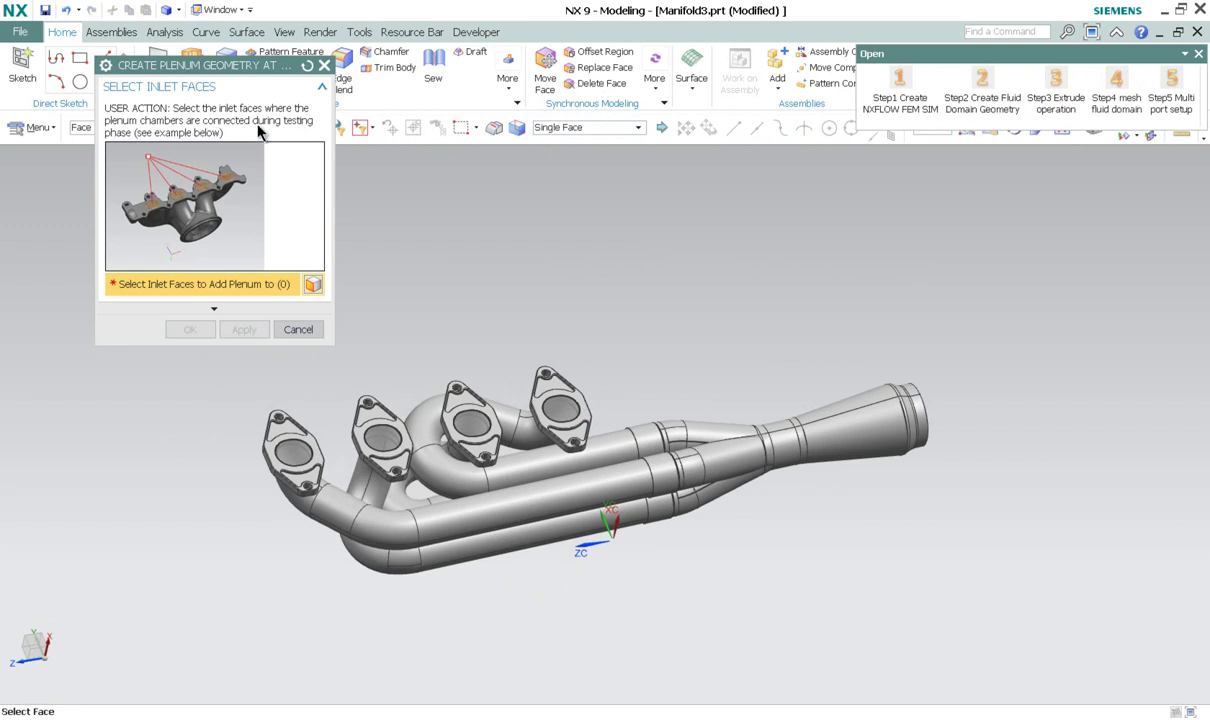
middle_click_drag(330, 440, 270, 457)
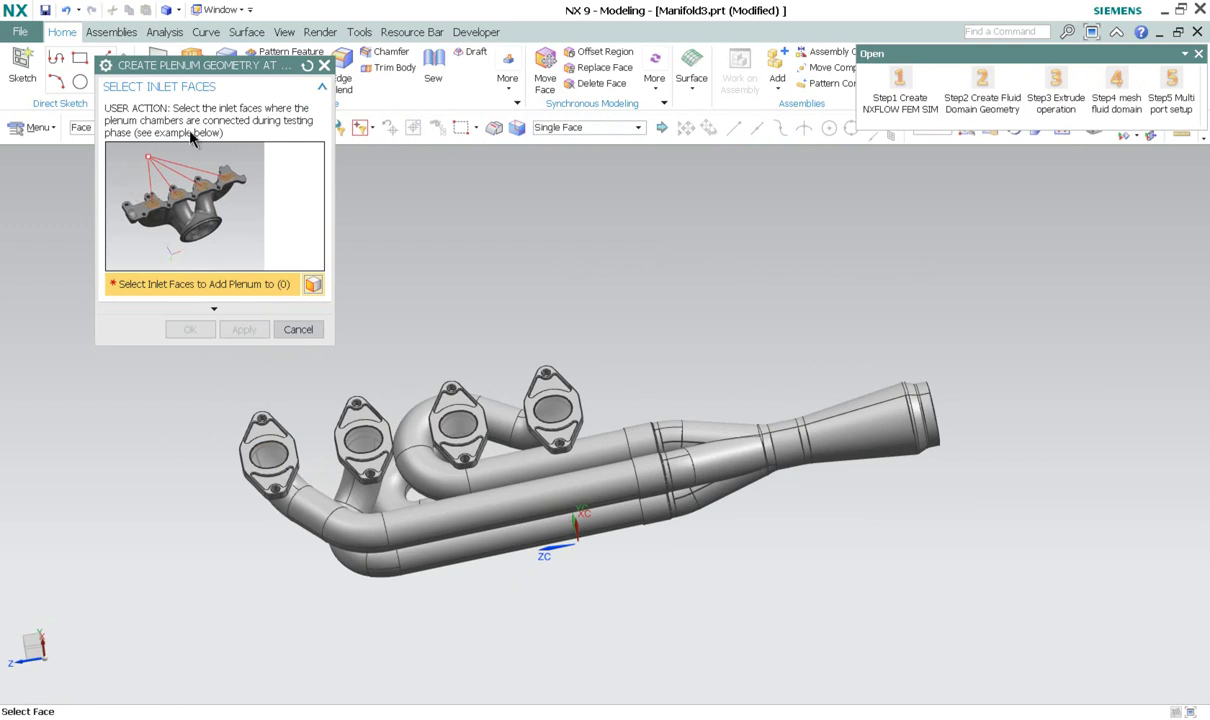
middle_click_drag(290, 440, 248, 480)
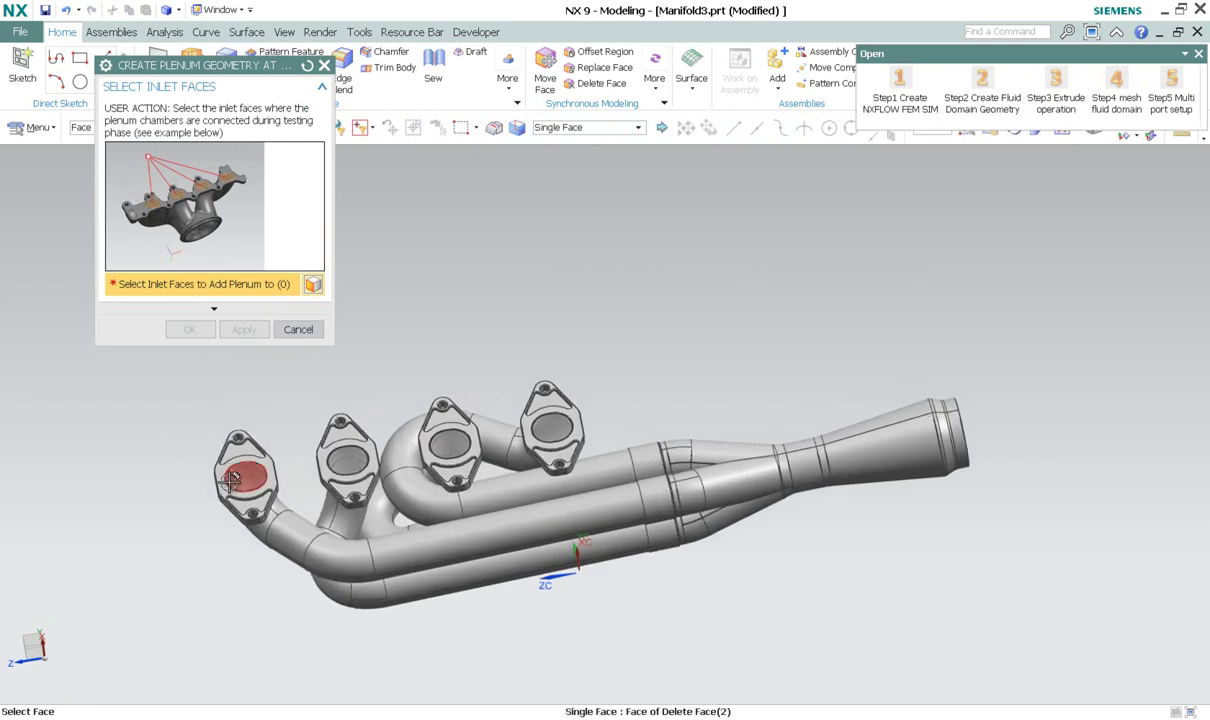
left_click(245, 478)
left_click(347, 460)
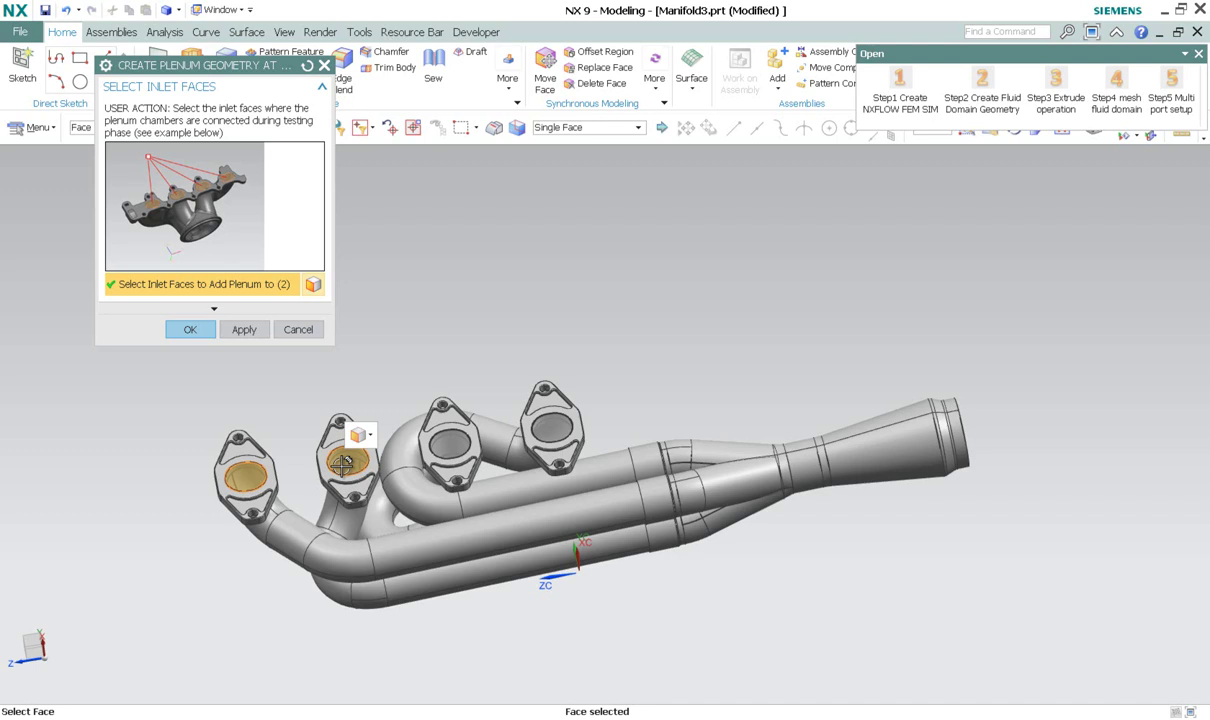
left_click(448, 443)
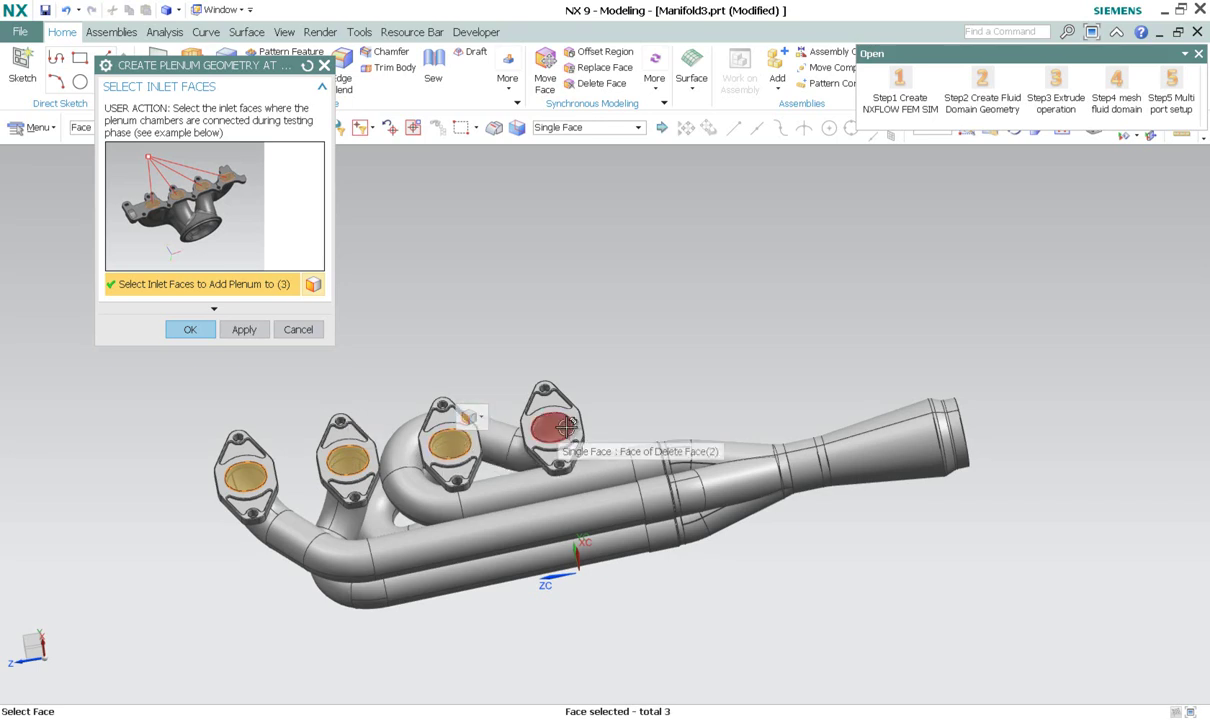
left_click(551, 427)
left_click(189, 330)
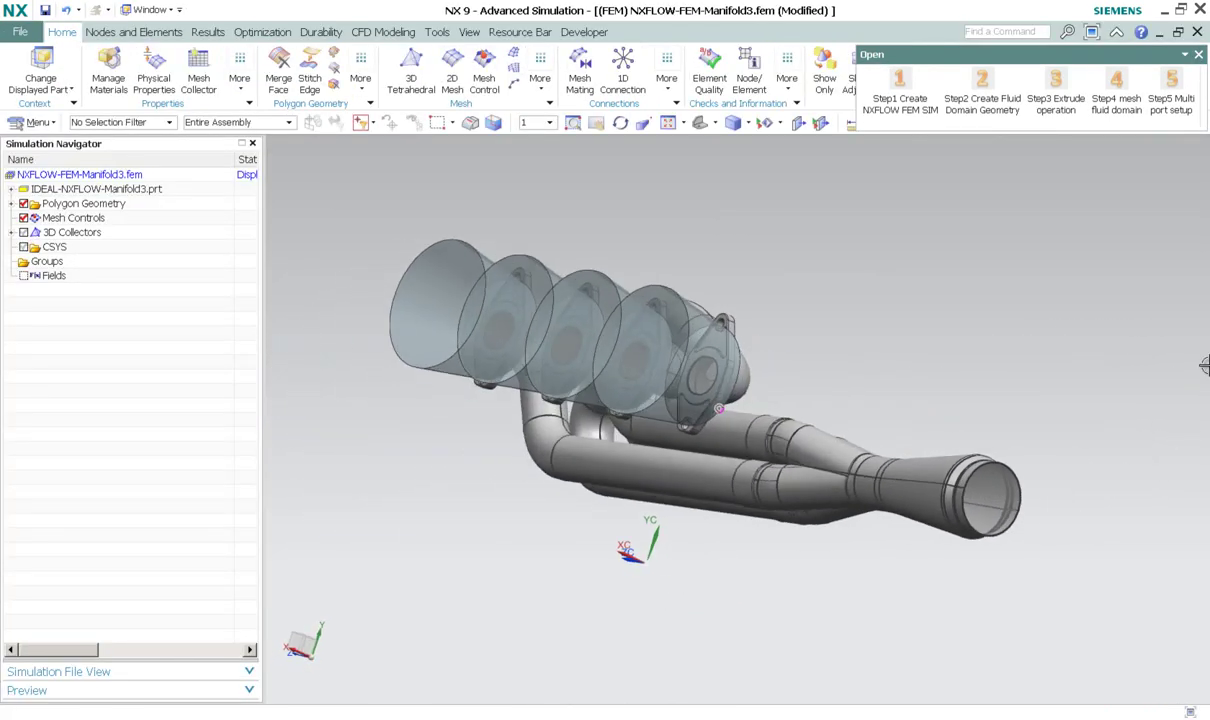
Step: Tet-mesh the manifold fluid body with Step4, creating NXFLOW-Manifold3.sim
left_click(1118, 100)
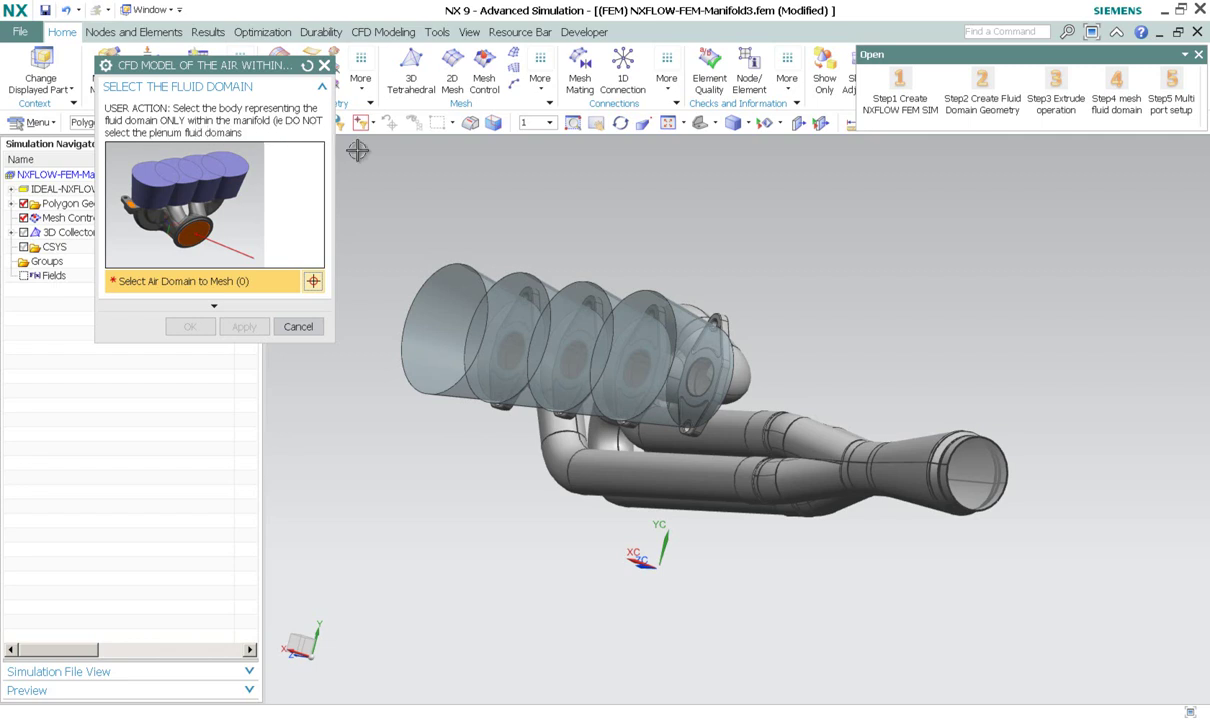
middle_click_drag(790, 255, 783, 549)
left_click(783, 549)
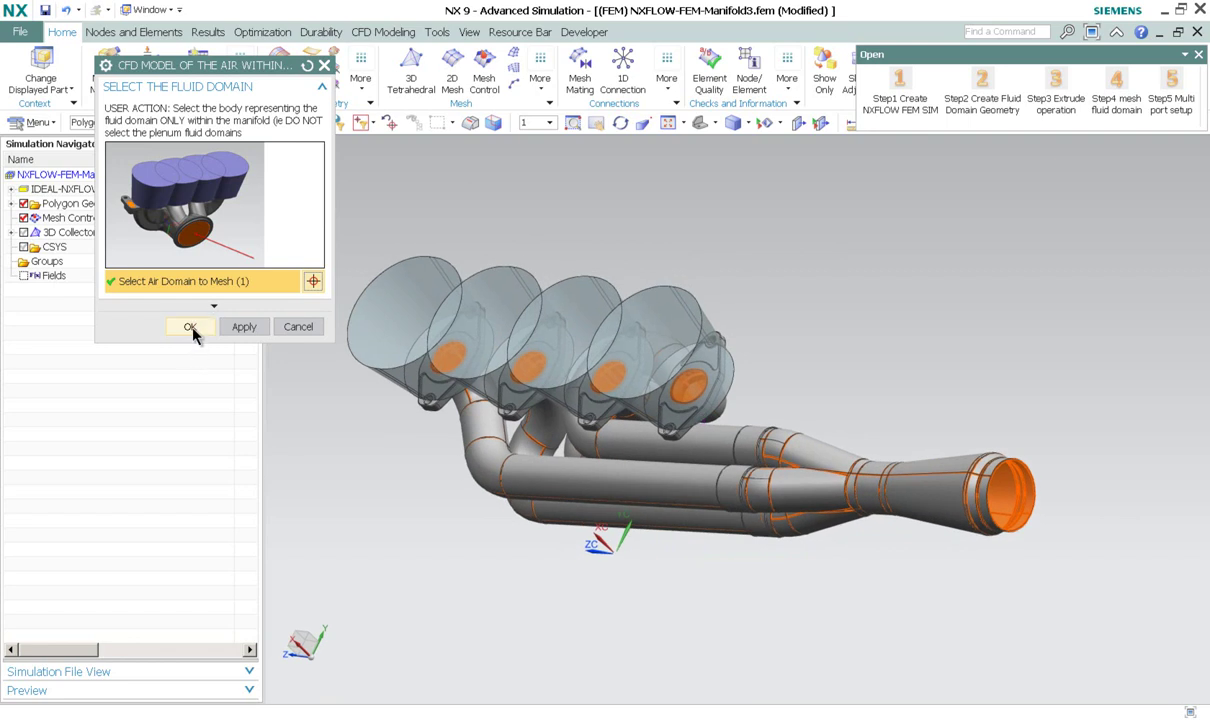
left_click(191, 327)
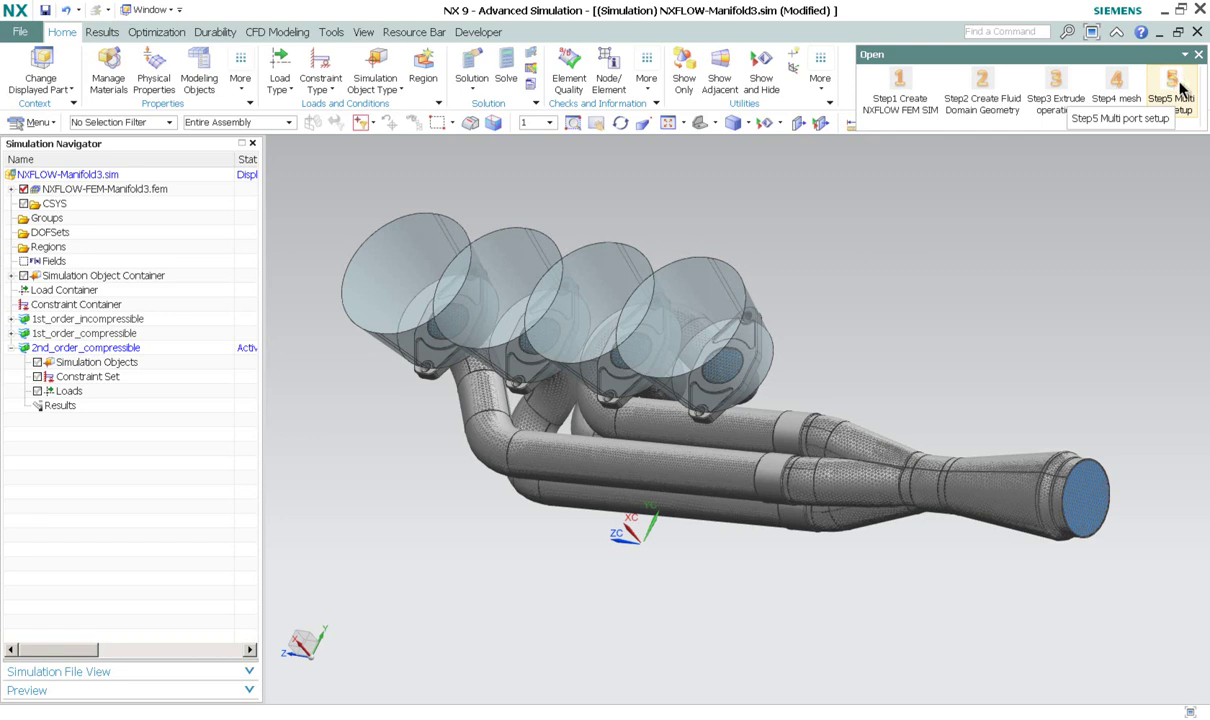
Step: Run Step5 multi-port setup using the outlet face as opening and the four plenum tops
left_click(1170, 82)
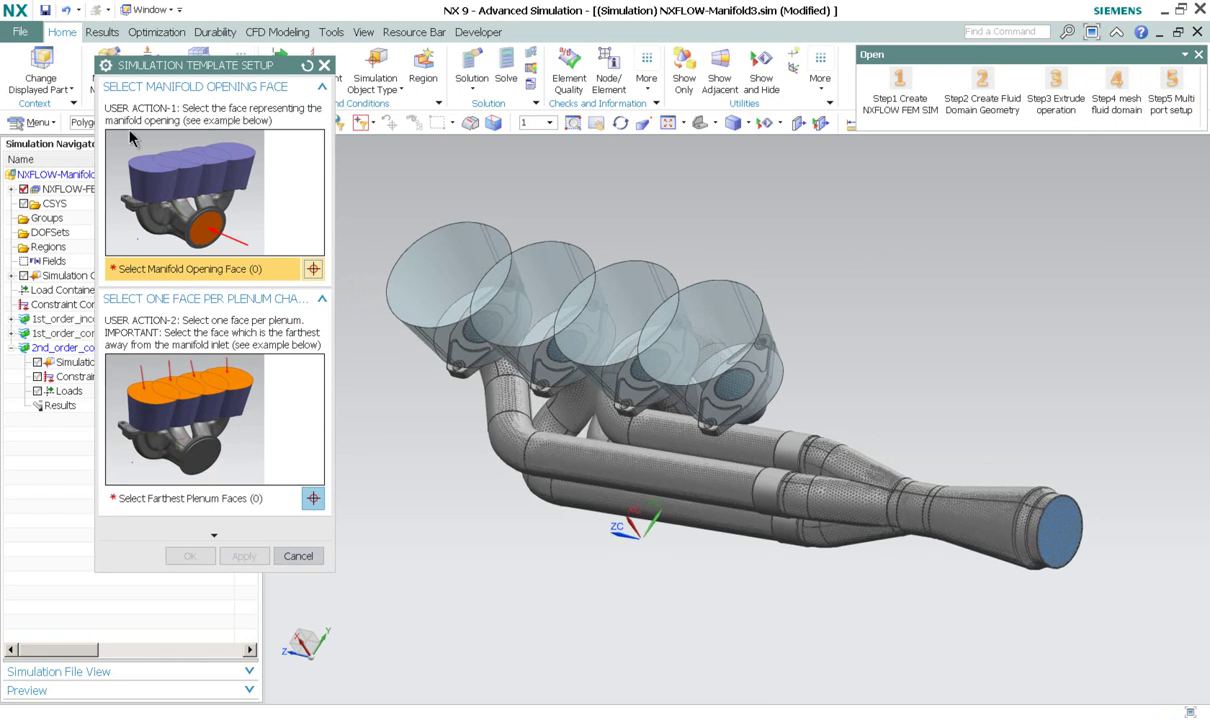
left_click(990, 502)
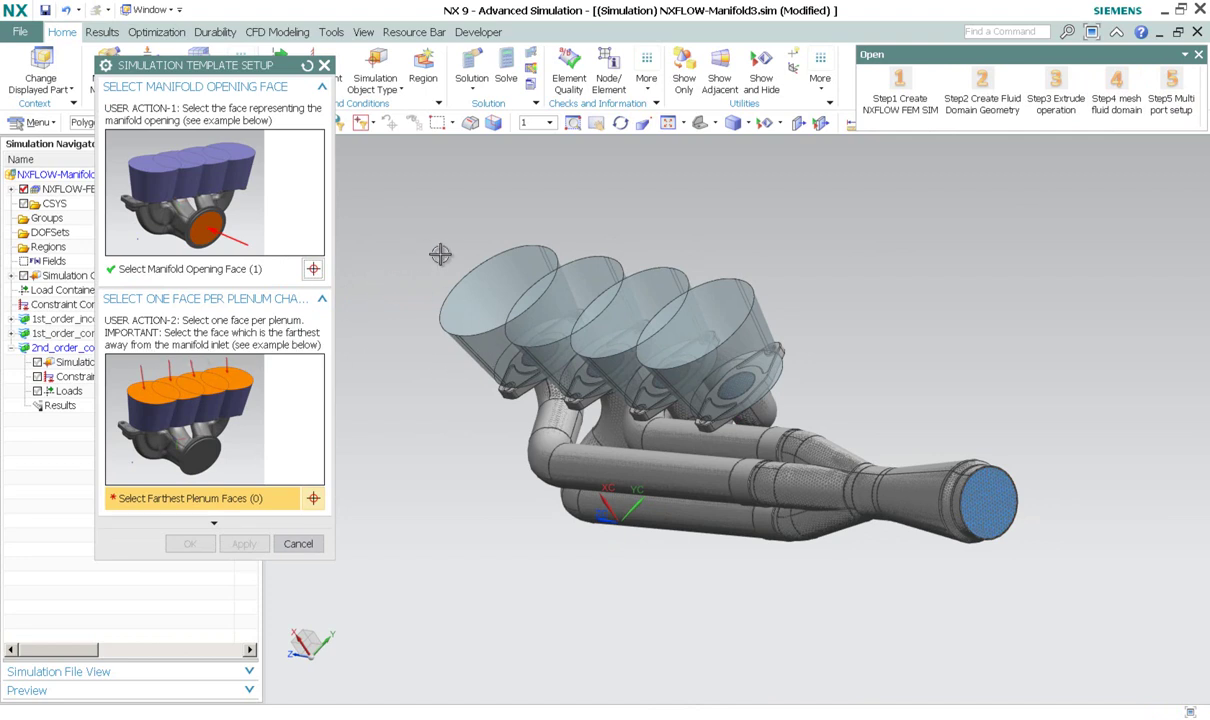
left_click(485, 275)
left_click(579, 298)
left_click(606, 297)
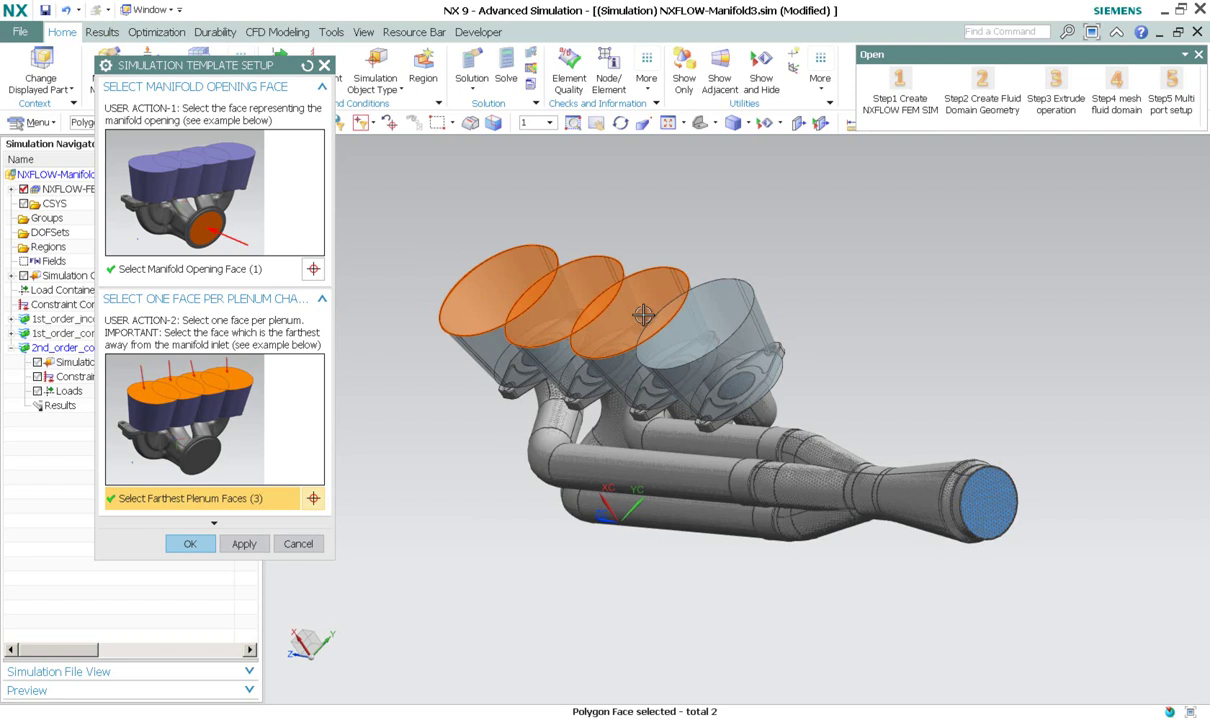
left_click(647, 307)
left_click(187, 545)
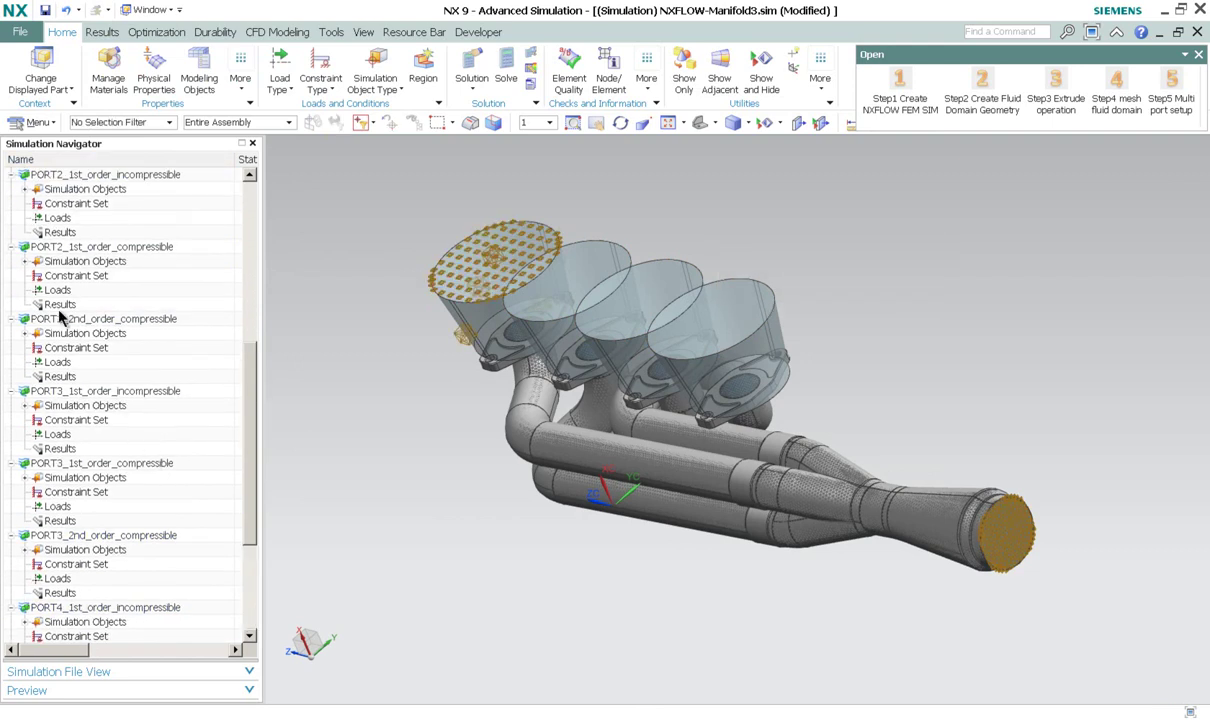
Step: Collapse the Simulation Navigator tree and activate PORT1_1st_order_incompressible
right_click(104, 166)
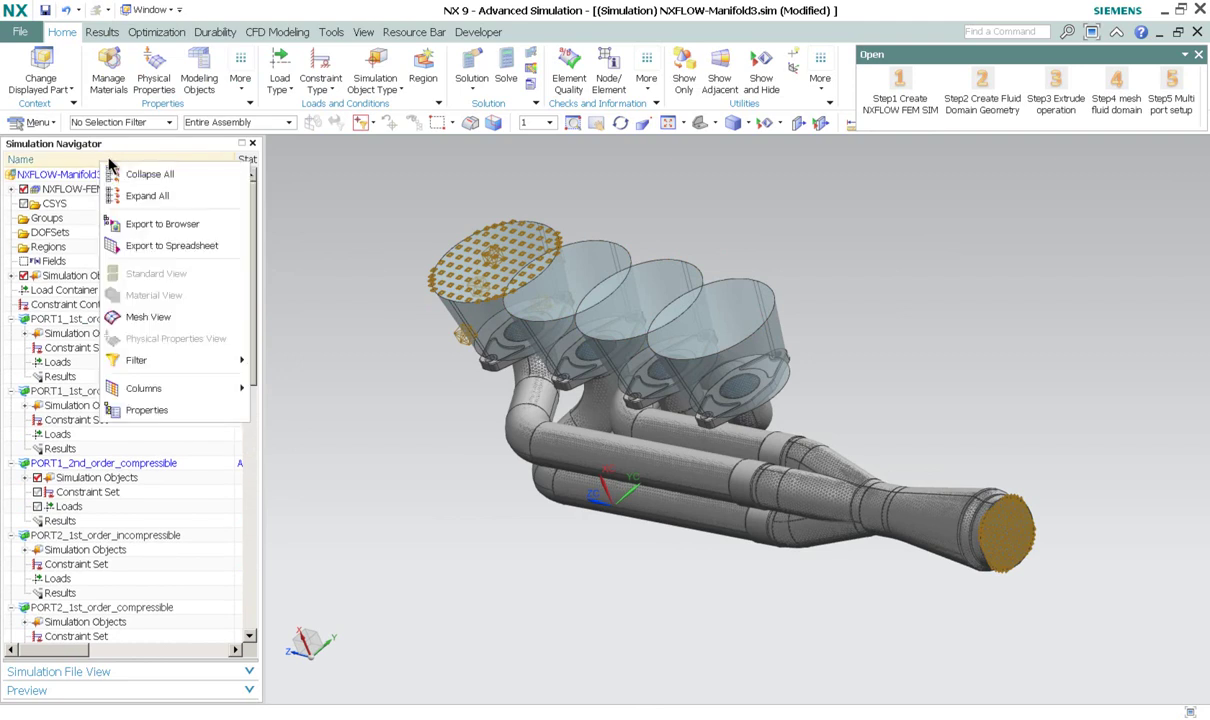
left_click(128, 177)
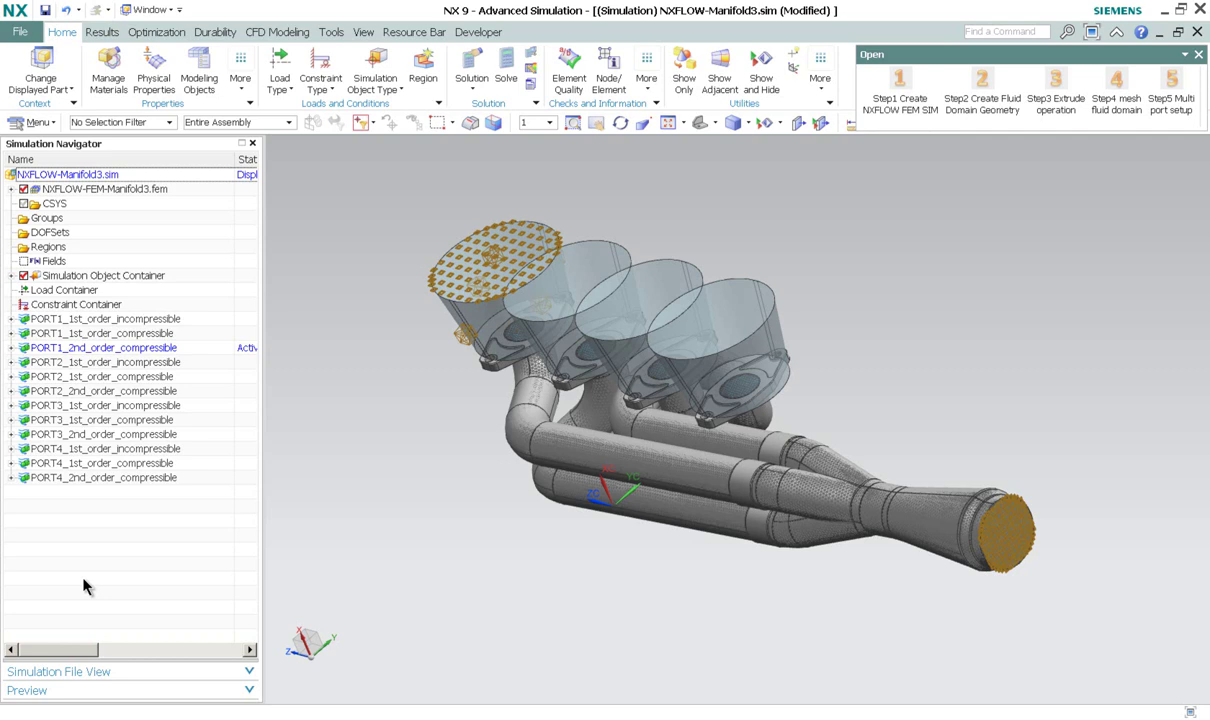
left_click(90, 320)
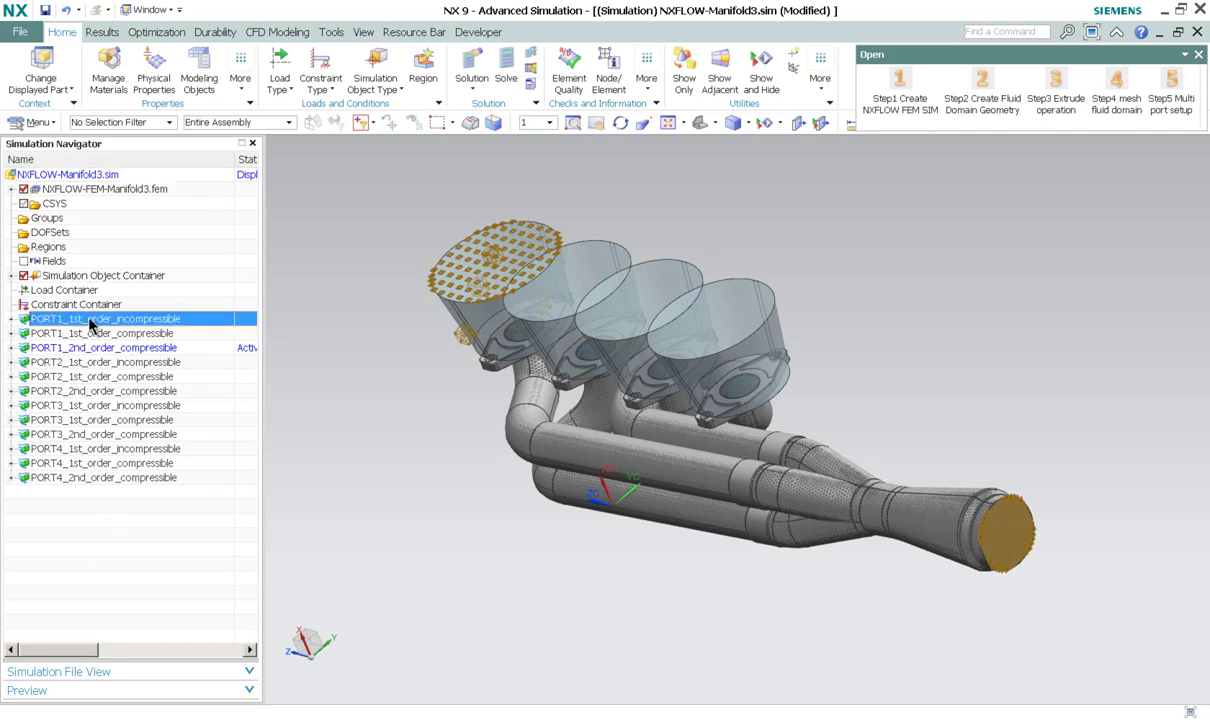
double_click(90, 320)
Step: Solve the PORT1_1st_order_incompressible solution from its context menu
right_click(89, 320)
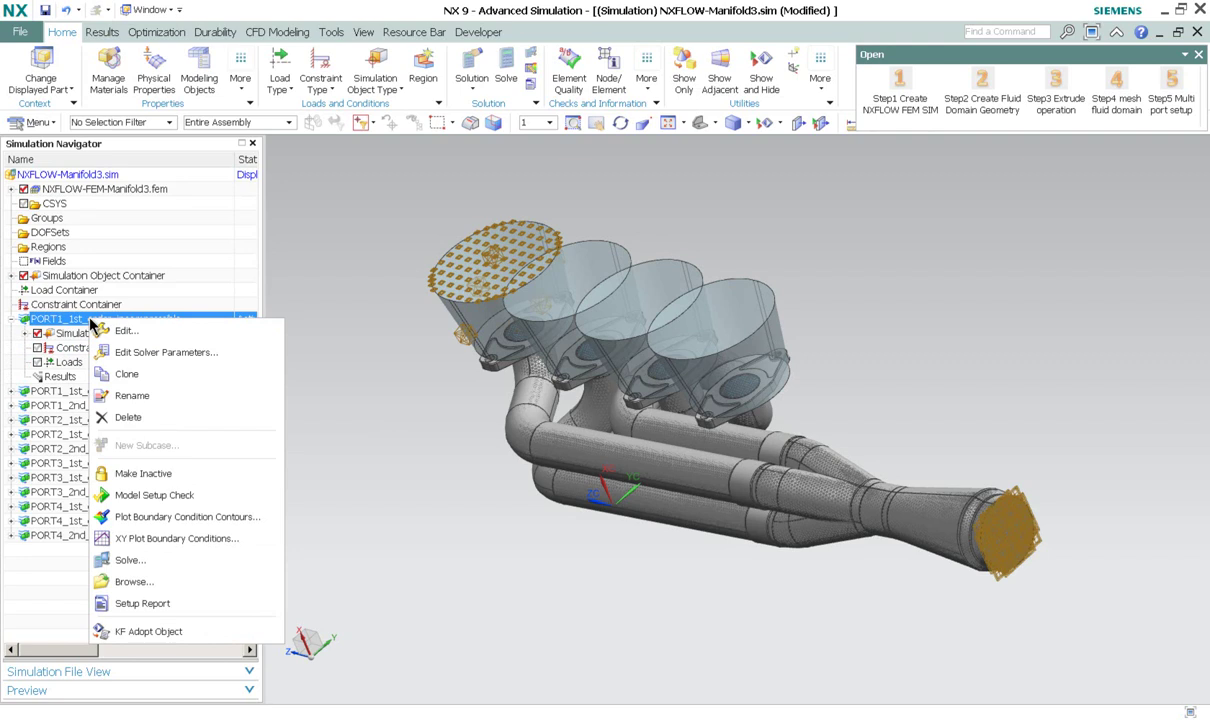
left_click(129, 561)
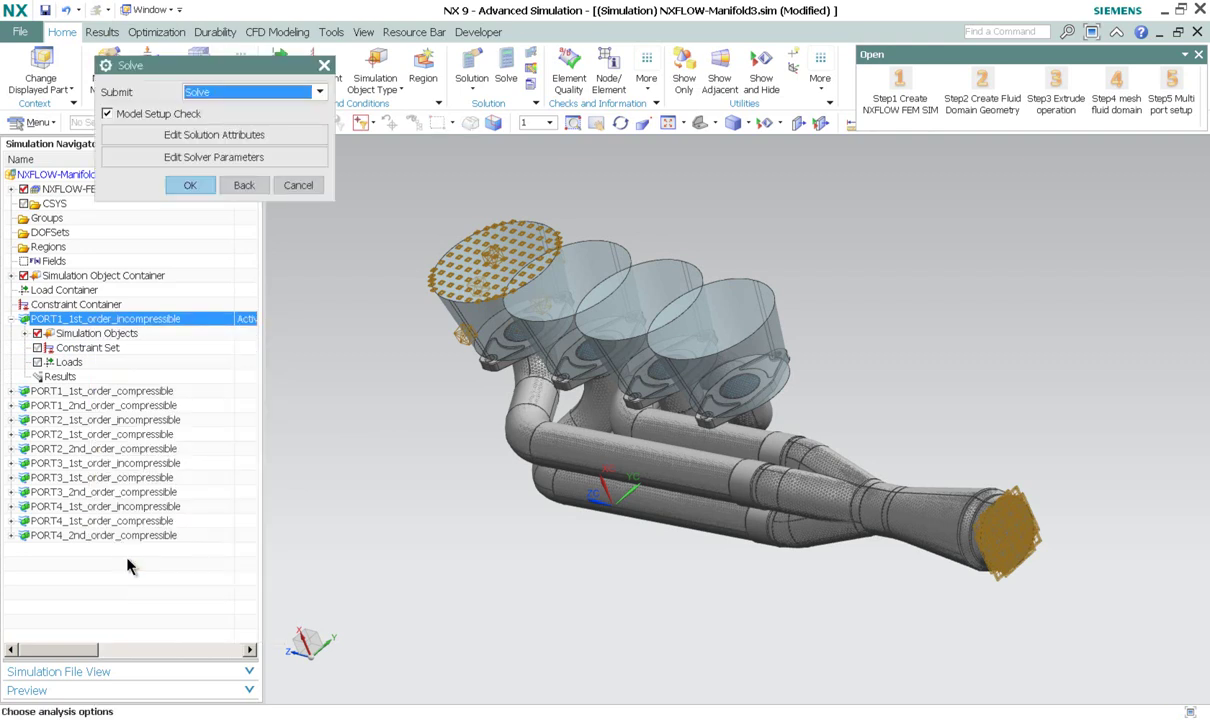
left_click(192, 185)
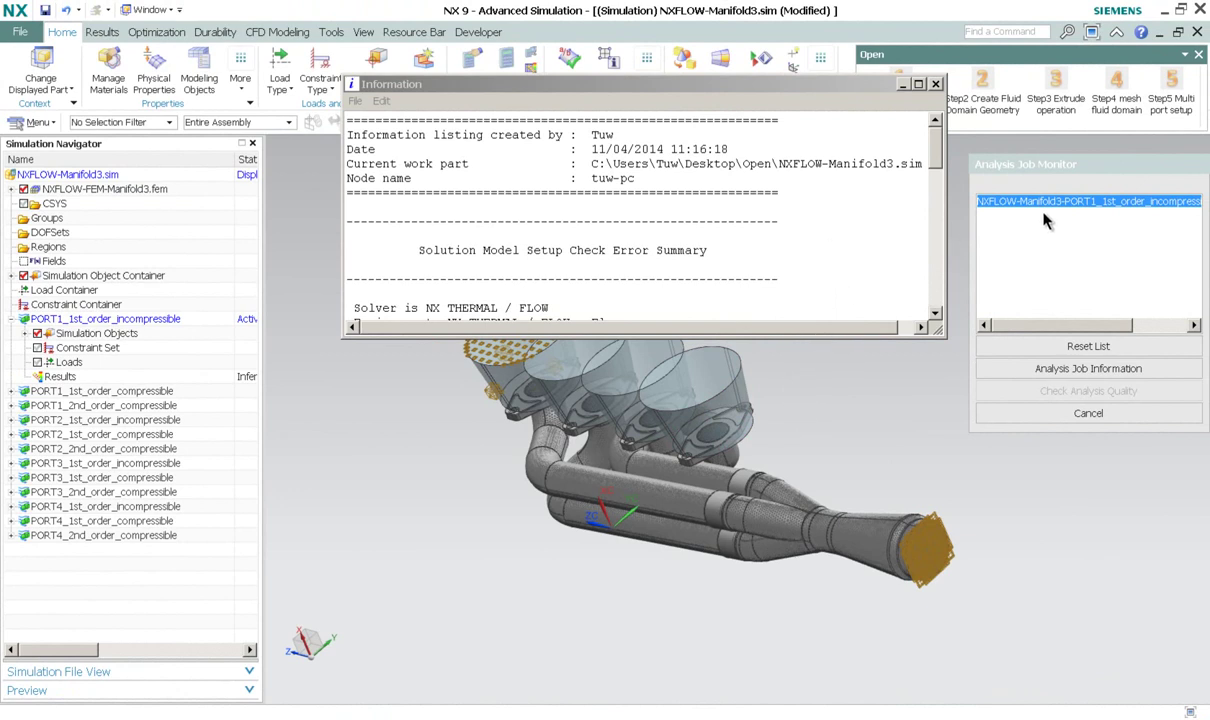
Step: Read through the PORT1 job's solver log from the Analysis Job Monitor, then close it
left_click(1060, 205)
left_click(1015, 370)
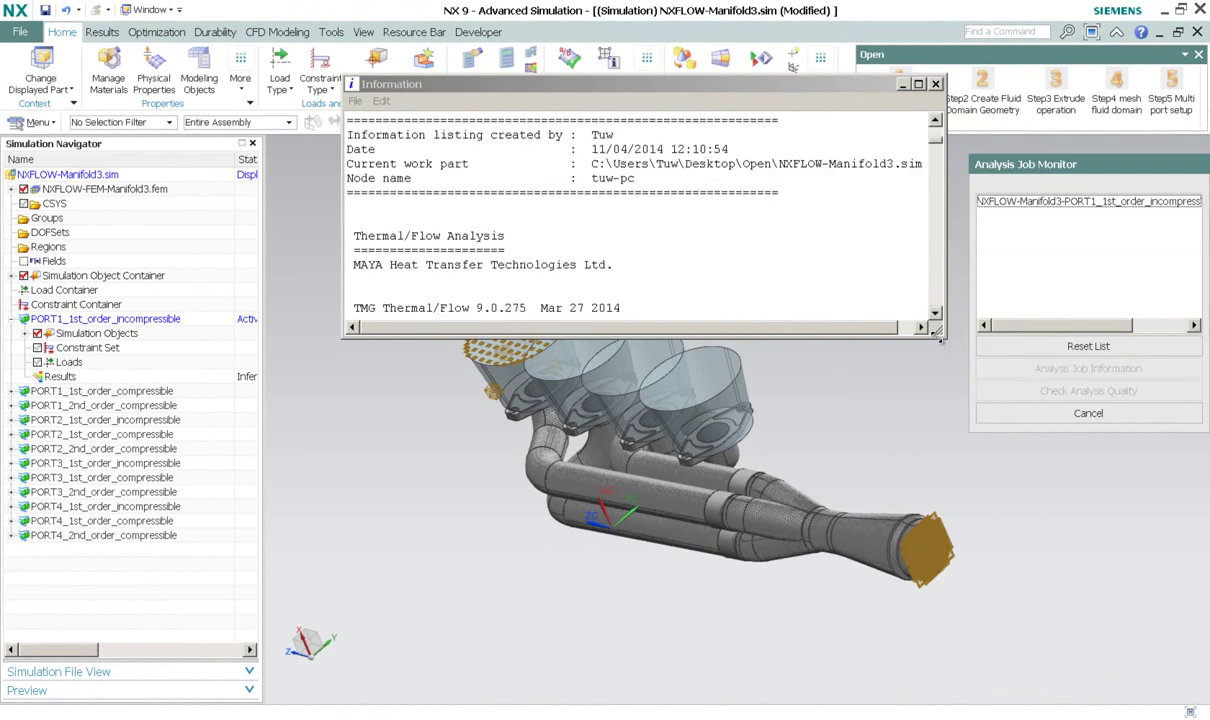
left_click_drag(940, 343, 957, 620)
scroll(835, 520, "up", 14)
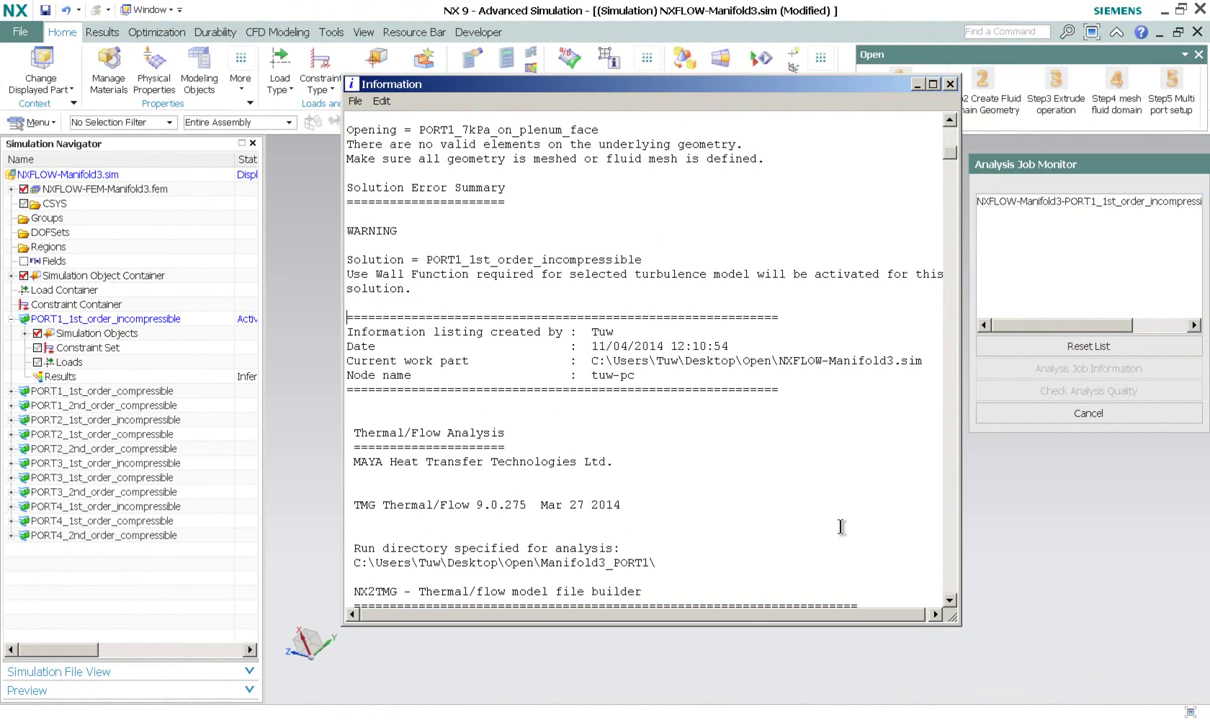
scroll(833, 495, "up", 6)
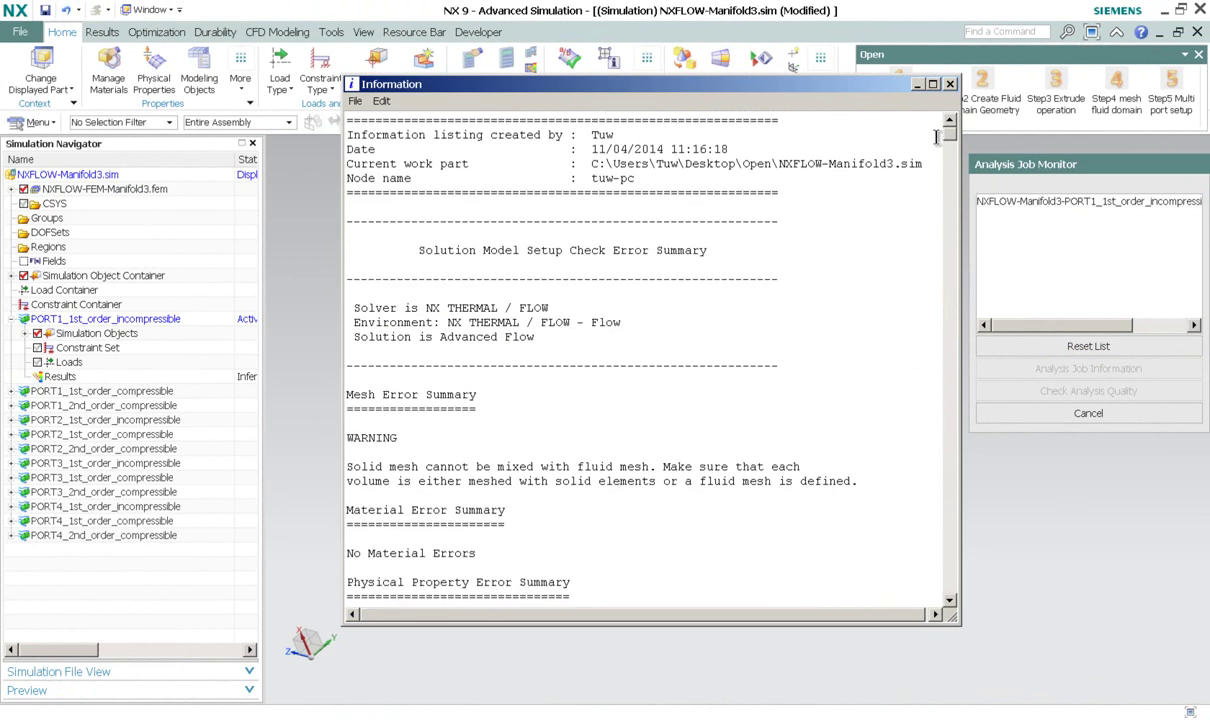
left_click_drag(955, 150, 952, 573)
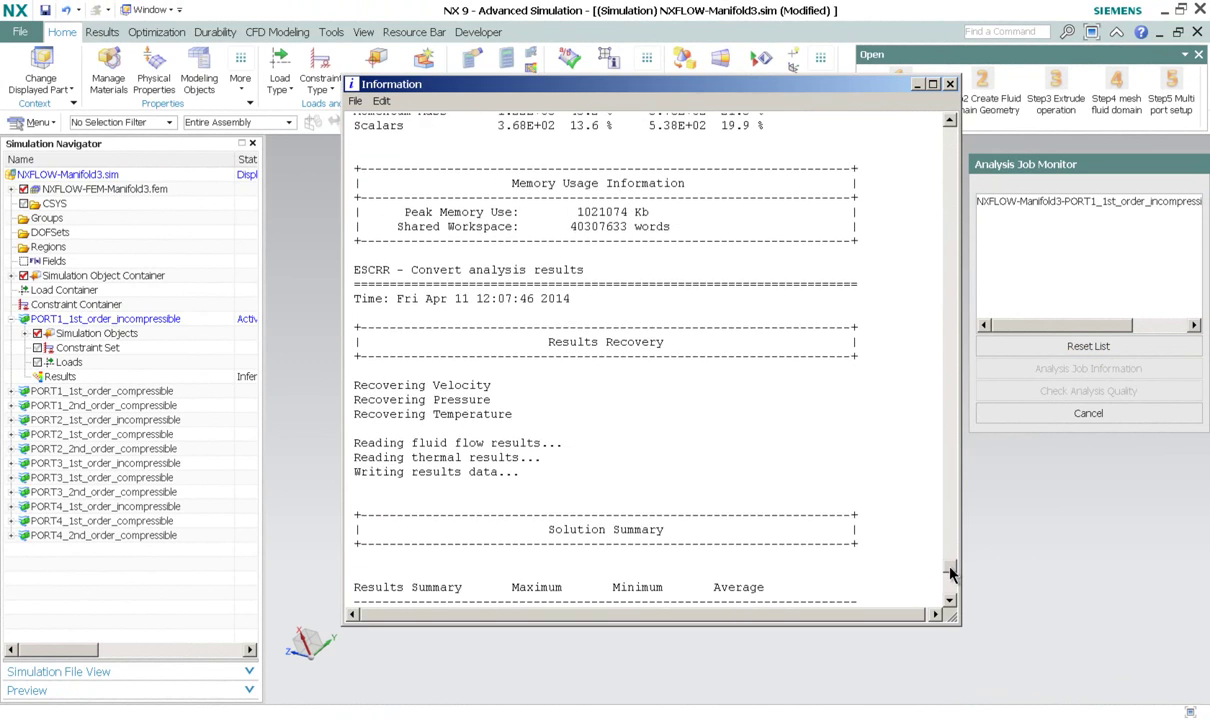
left_click(950, 85)
Step: Close the job monitor and load the PORT1 Results, plotting Velocity (max 111292.6 mm/sec)
left_click(1015, 413)
left_click(80, 378)
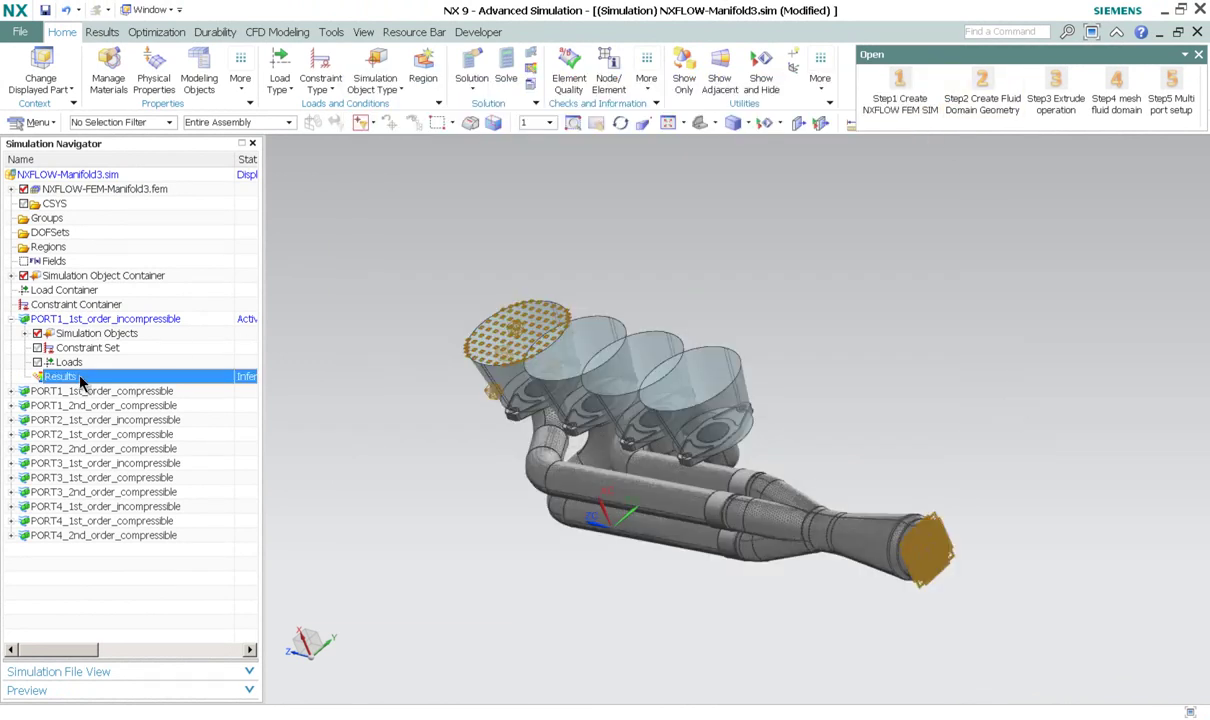
double_click(80, 377)
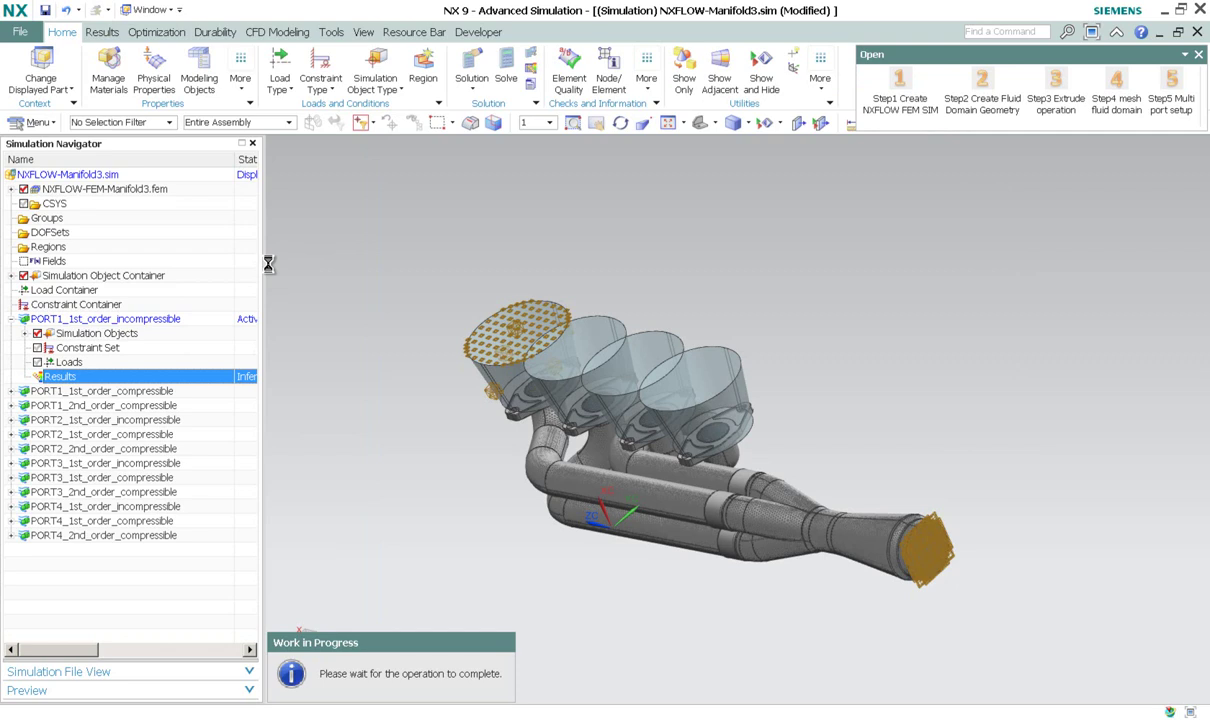
double_click(93, 203)
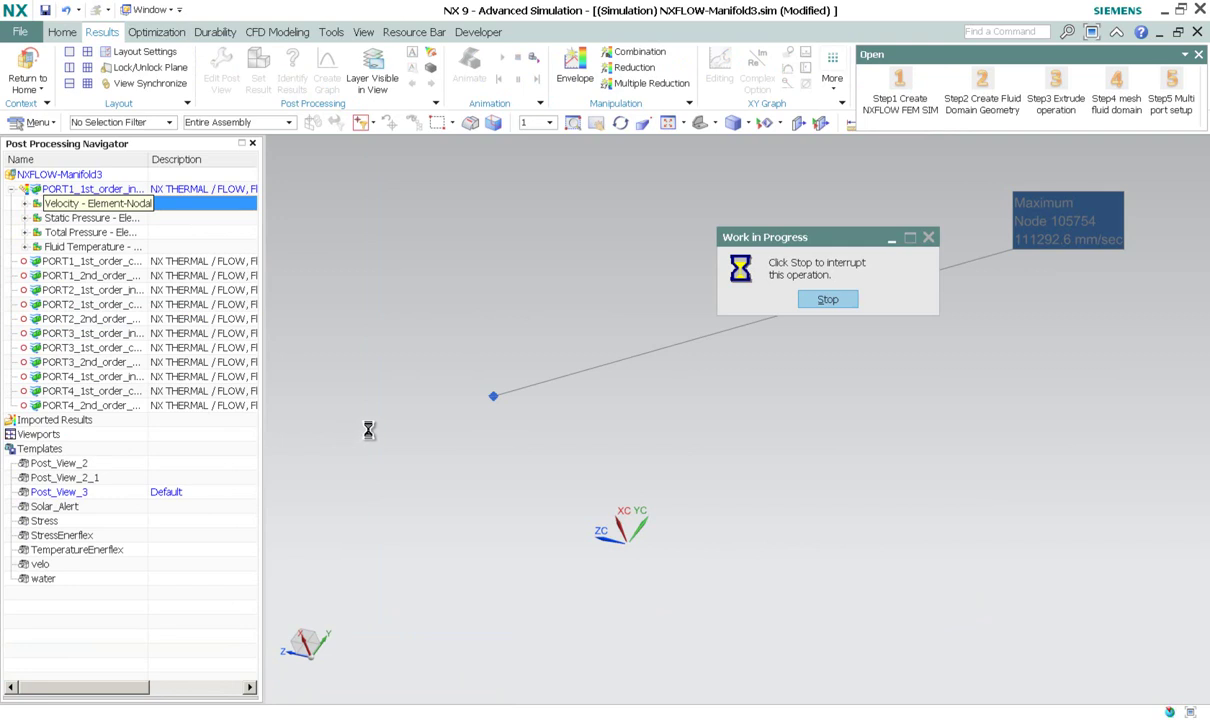
Step: Set the post view's Color Display to Arrows for the PORT1 velocity plot
right_click(421, 464)
left_click(396, 438)
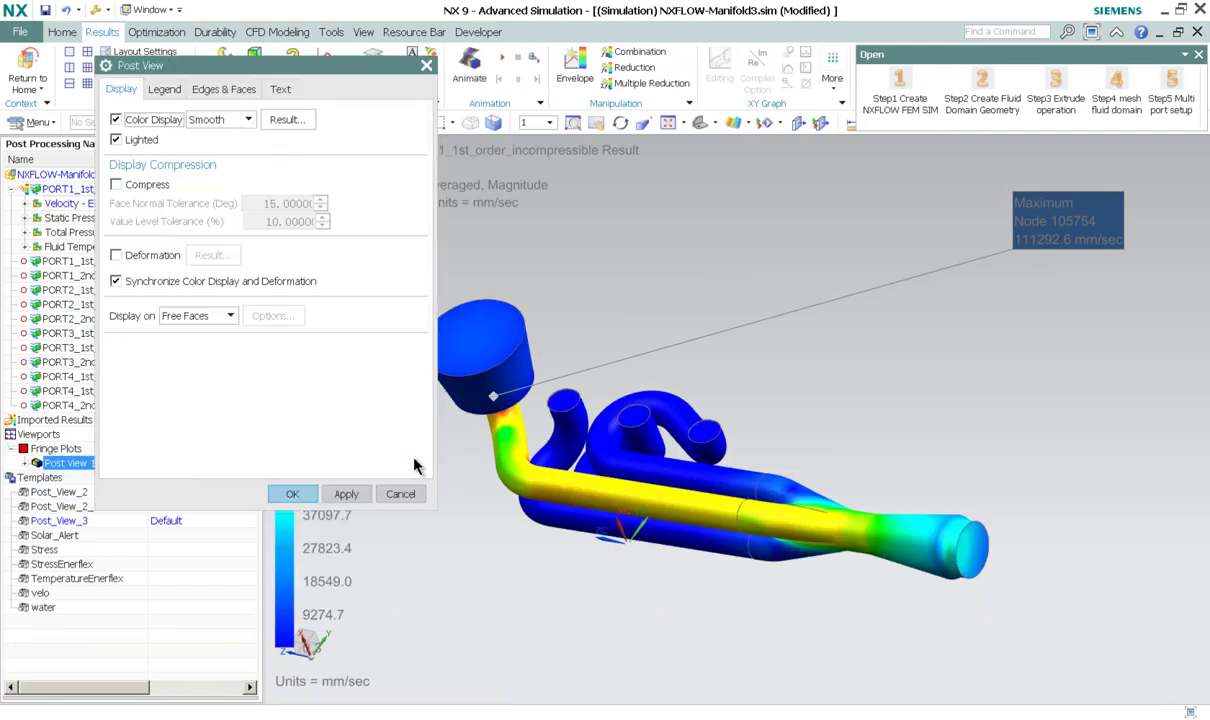
left_click(207, 122)
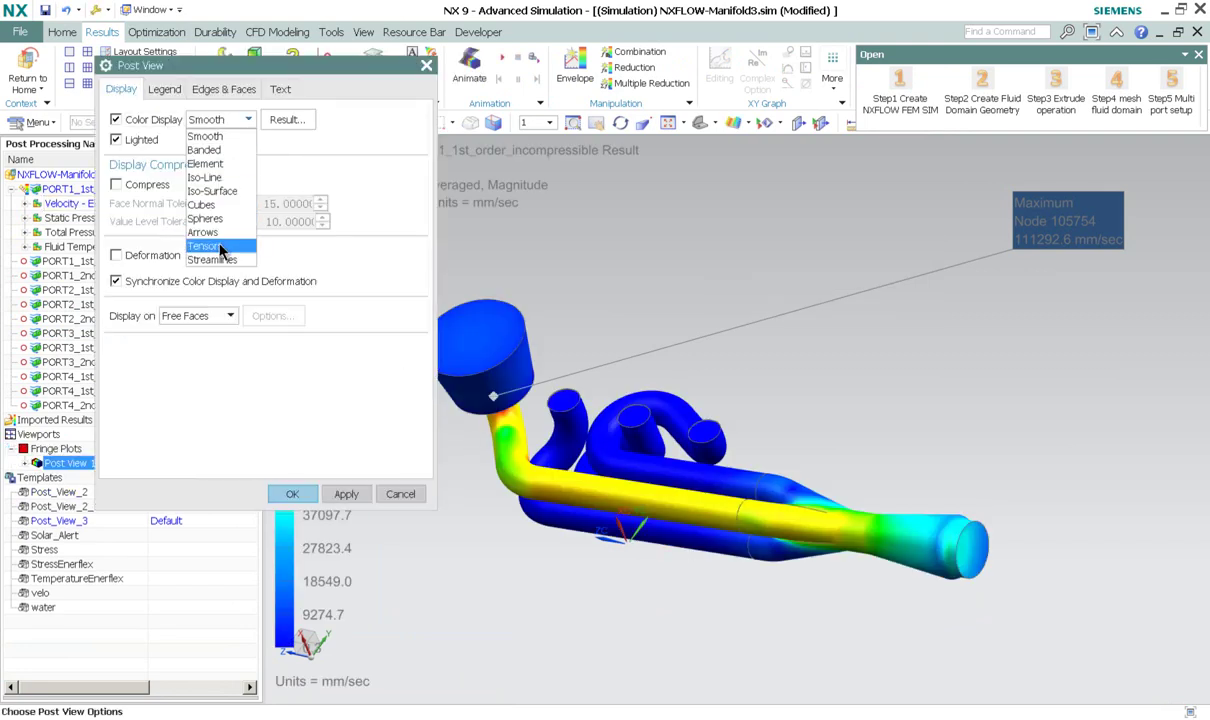
left_click(203, 232)
left_click(290, 494)
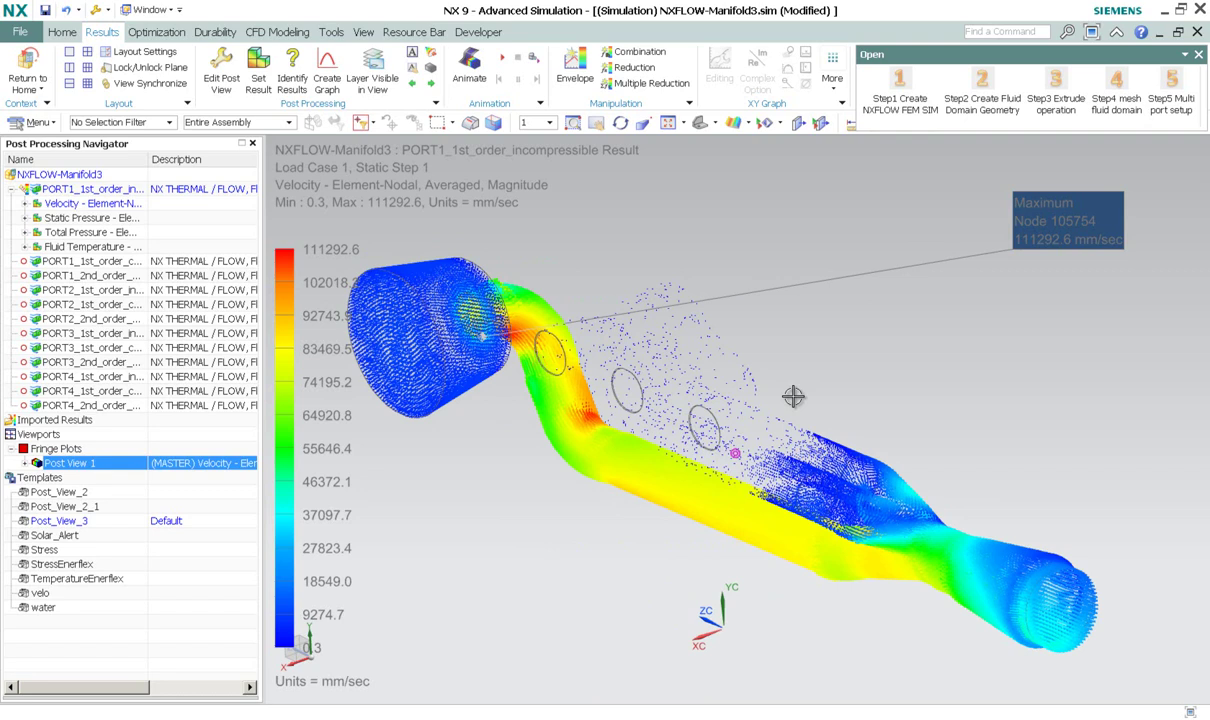
left_click(92, 220)
left_click(90, 233)
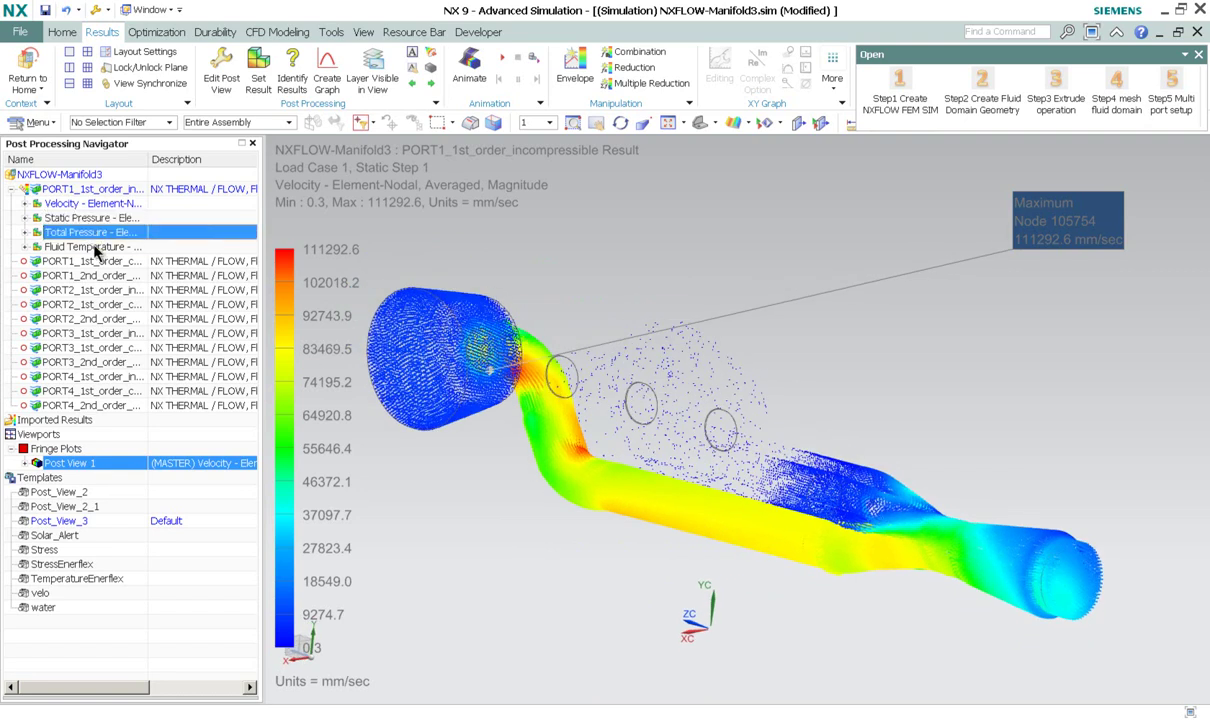
left_click(94, 247)
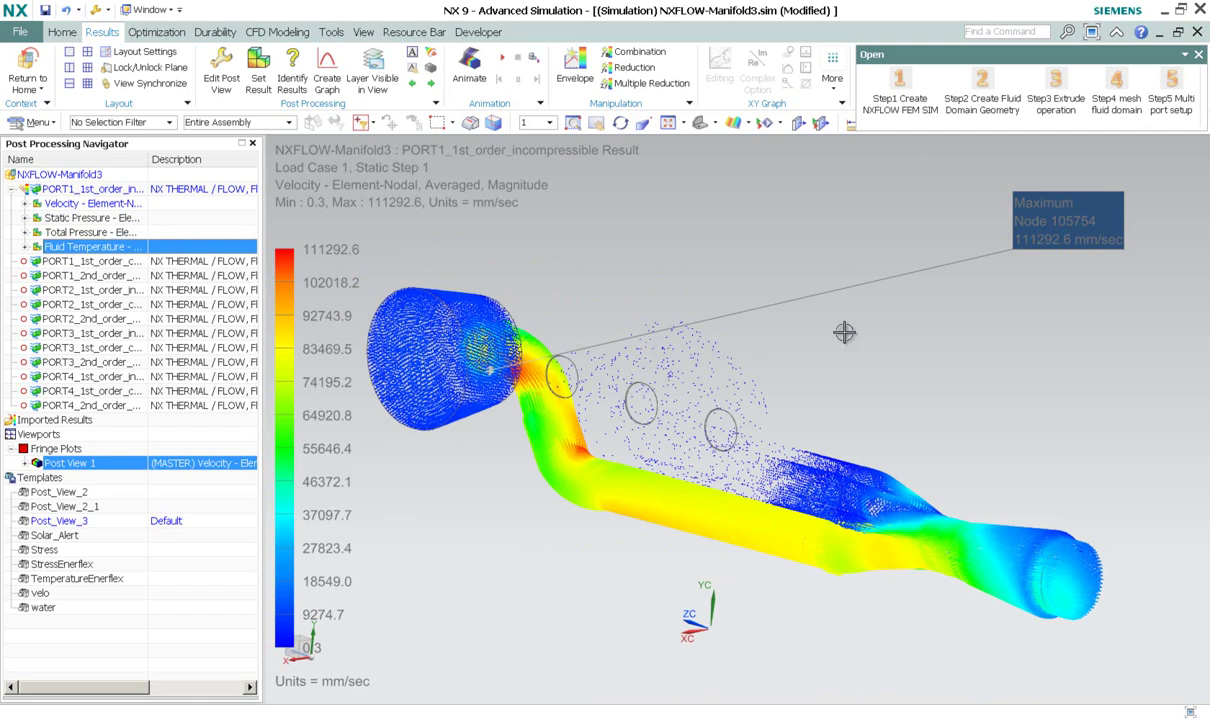